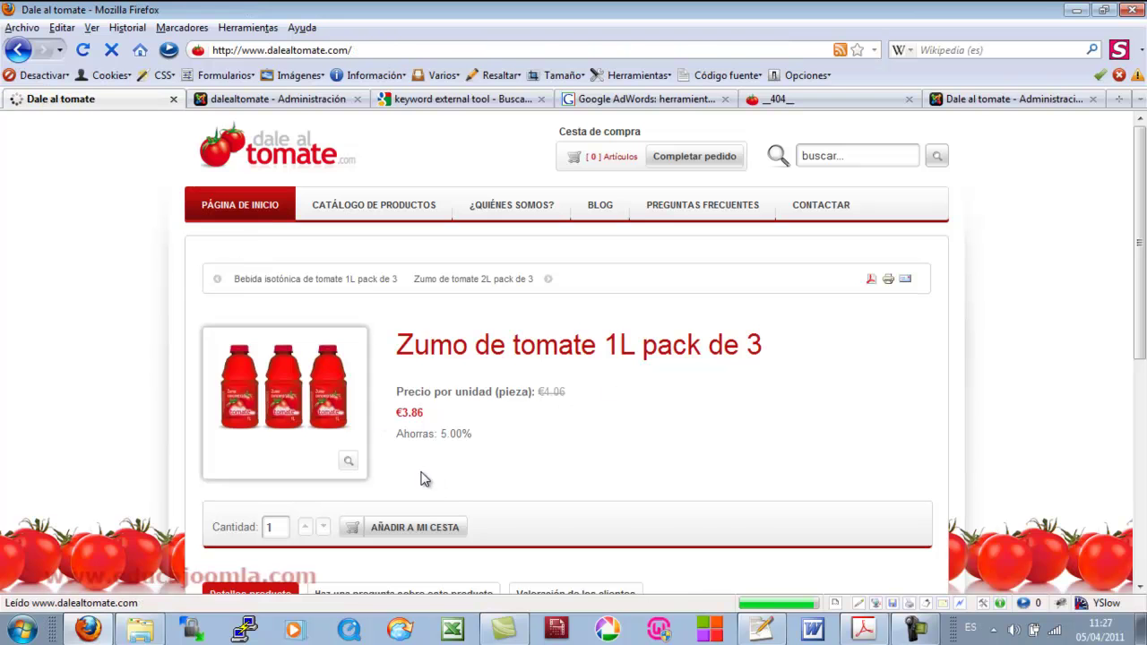
Open the Zumo de tomate 1L pack de 3 product from Bebidas de tomate on the shop's home page and look over its page
scroll(394, 471, down, 5)
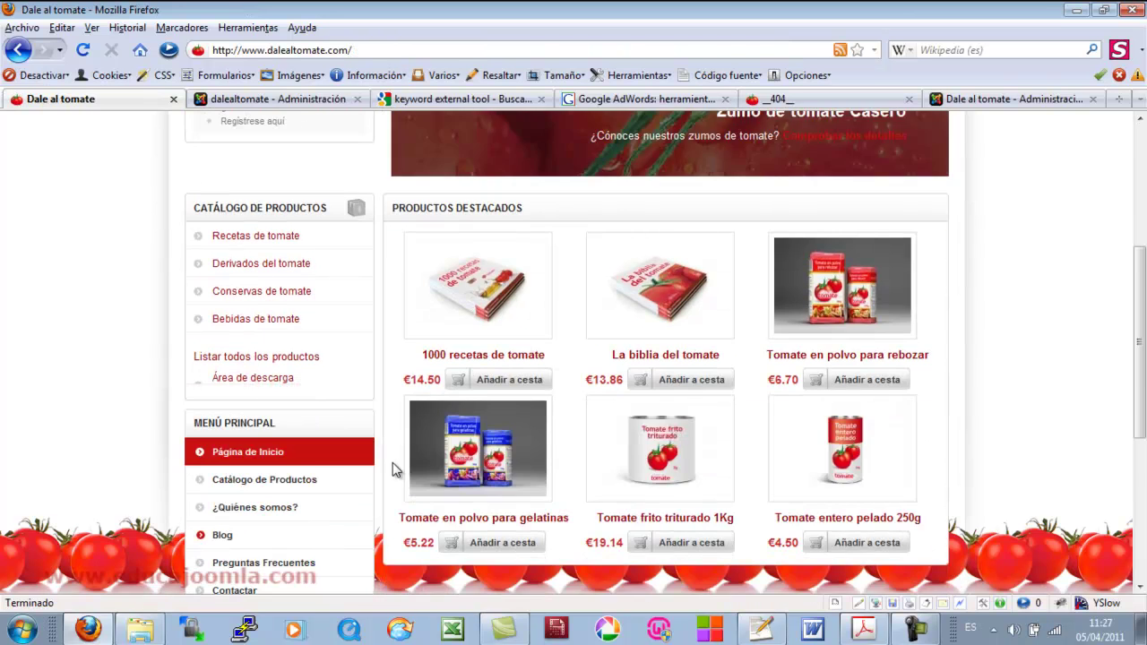
scroll(394, 471, down, 6)
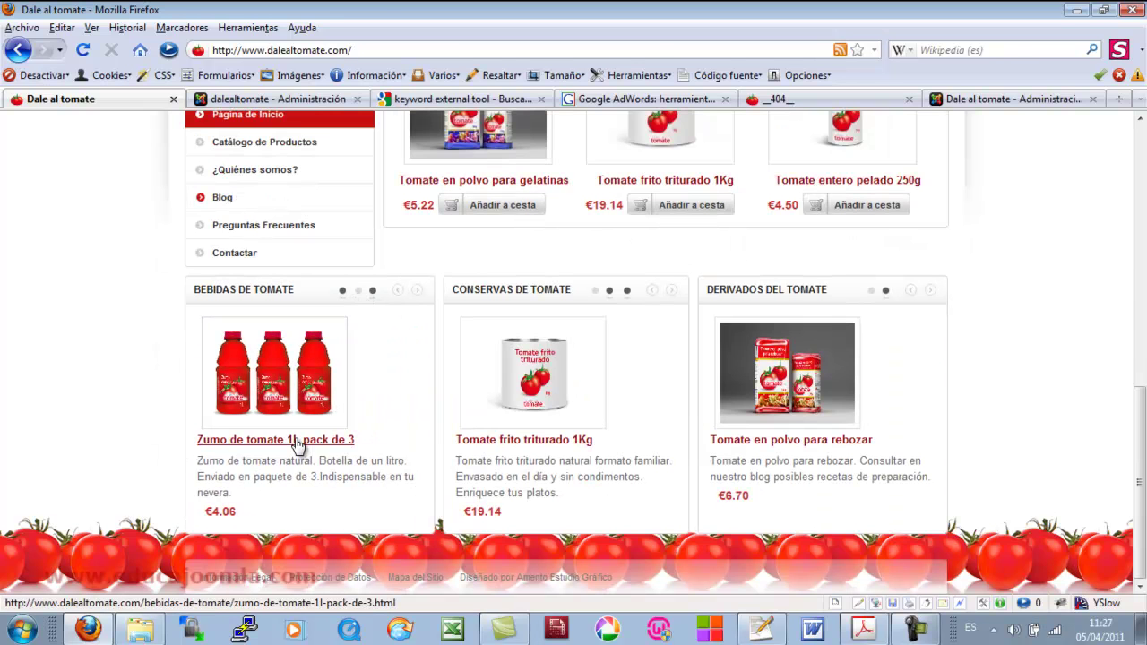
click(297, 445)
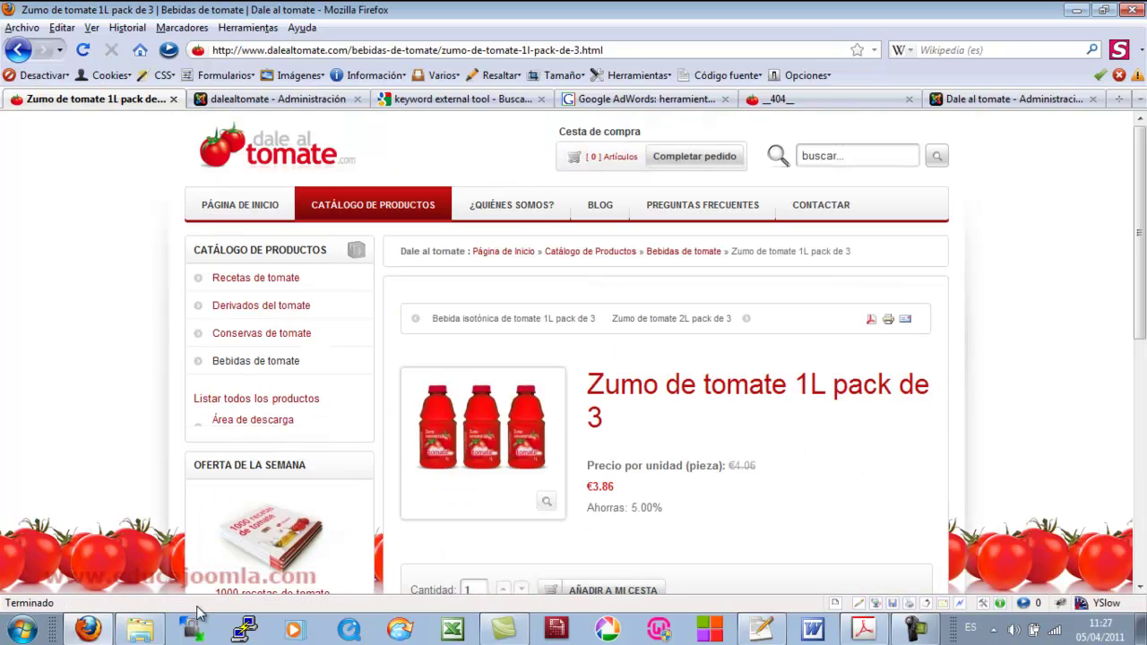
scroll(174, 493, down, 5)
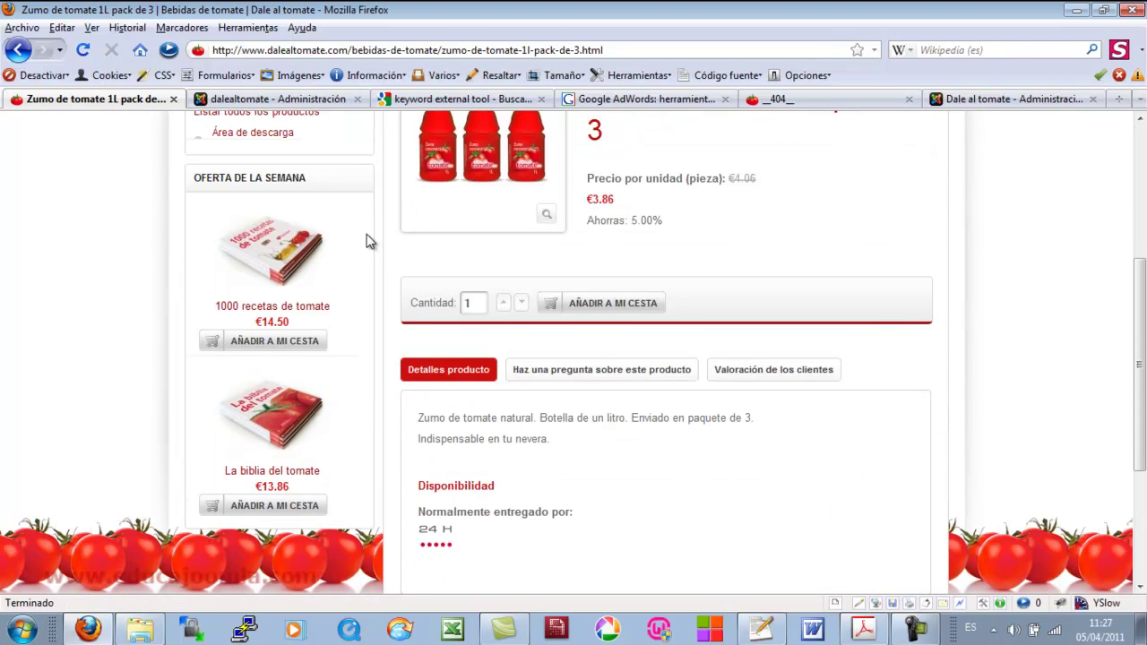
scroll(1001, 378, up, 3)
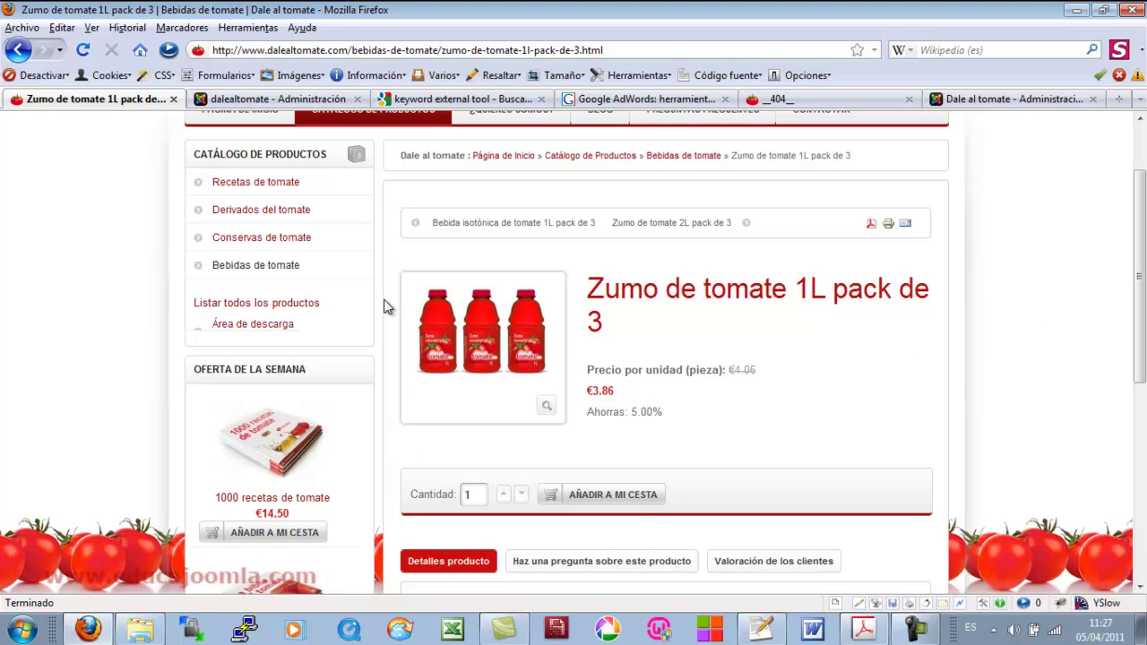
Leave the duplicate URLs manager in the site administration and set the URL list's duplicates filter to With or w/o duplicates
click(324, 102)
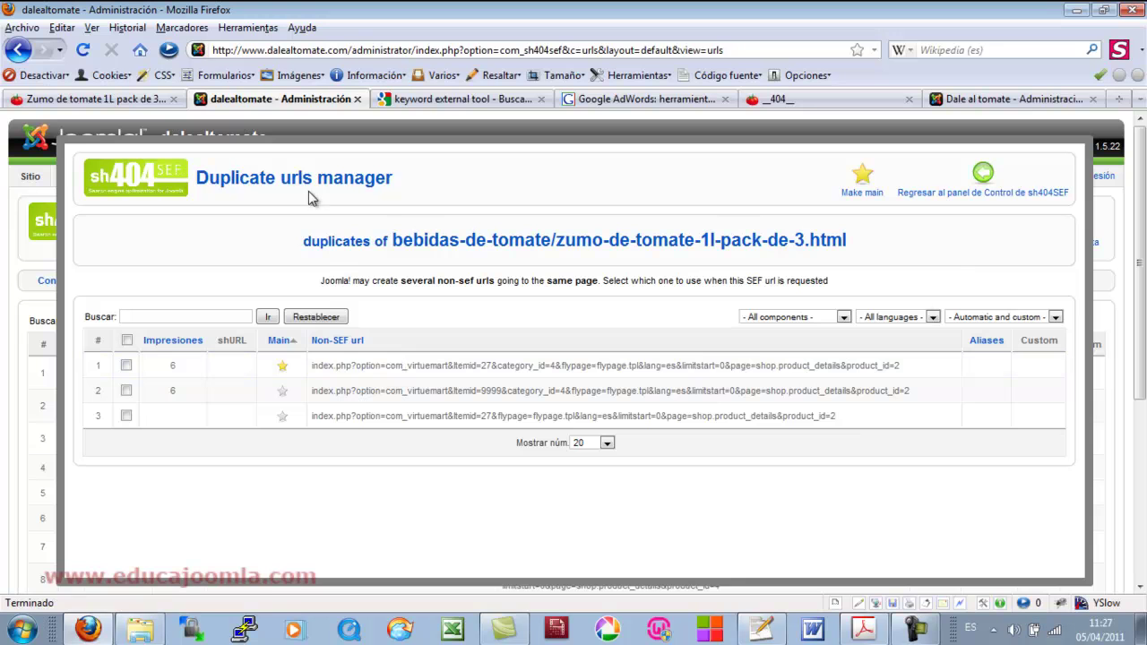
click(980, 182)
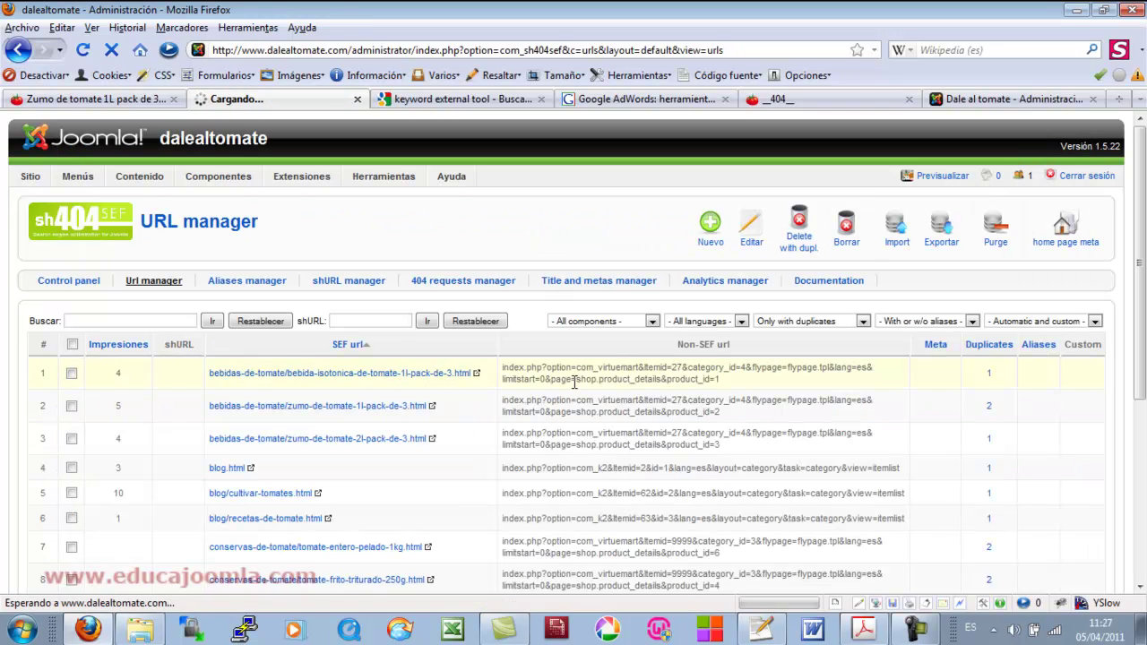
click(858, 325)
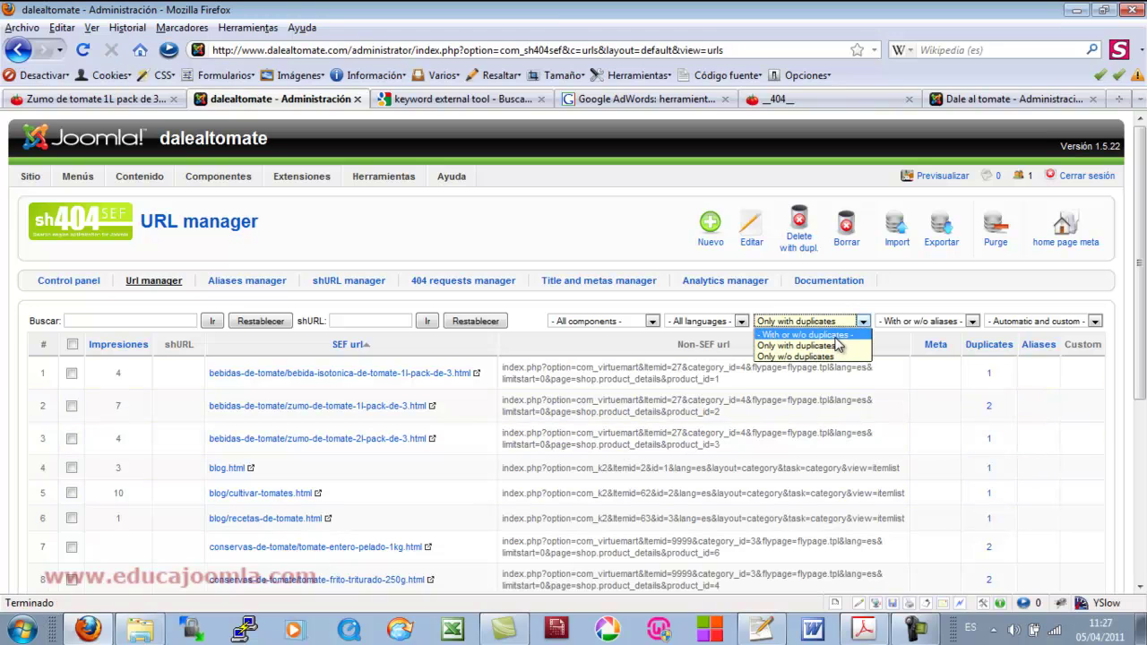
click(836, 336)
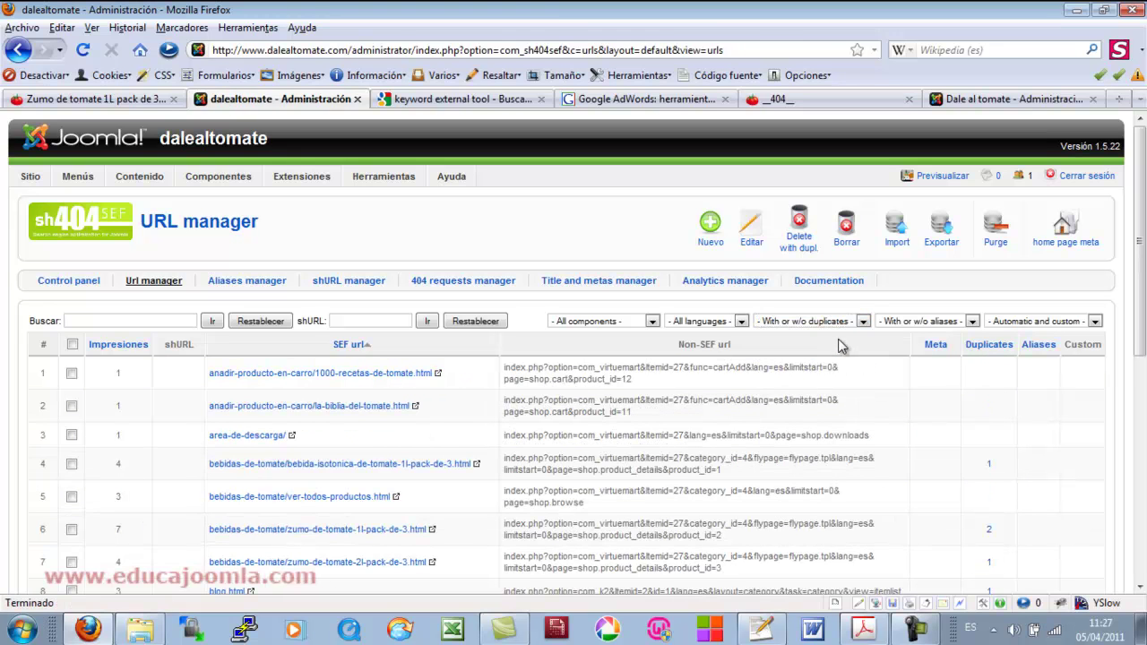
scroll(824, 367, down, 10)
scroll(793, 421, up, 9)
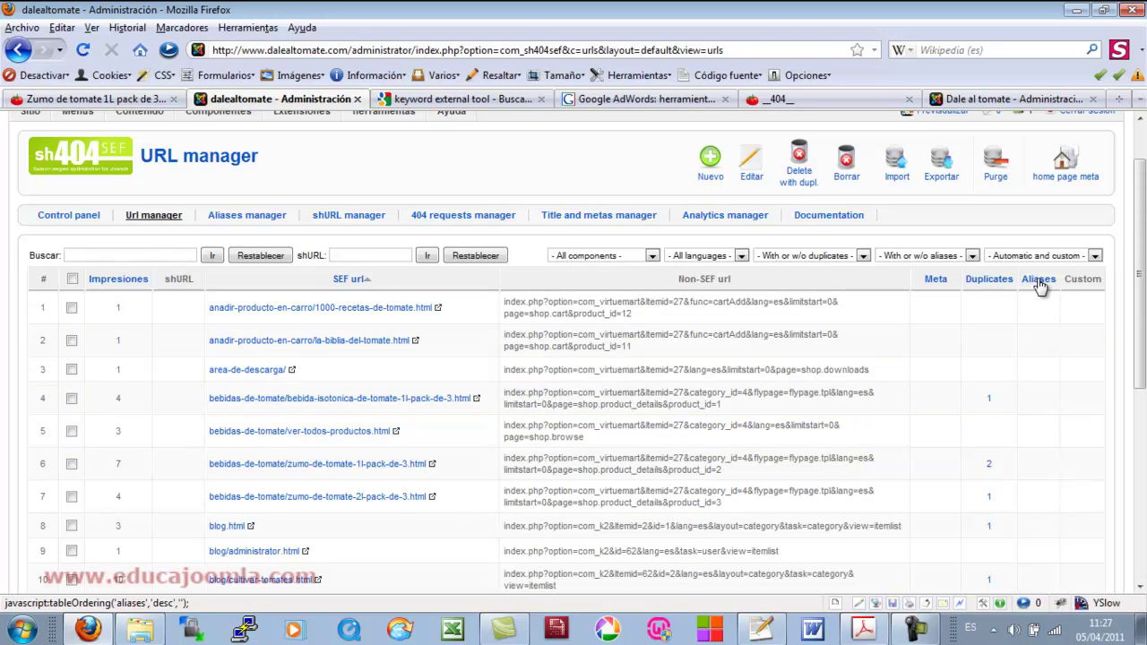
Filter the URL list to Only with aliases and review the URL record and alias of contactar.html
click(972, 258)
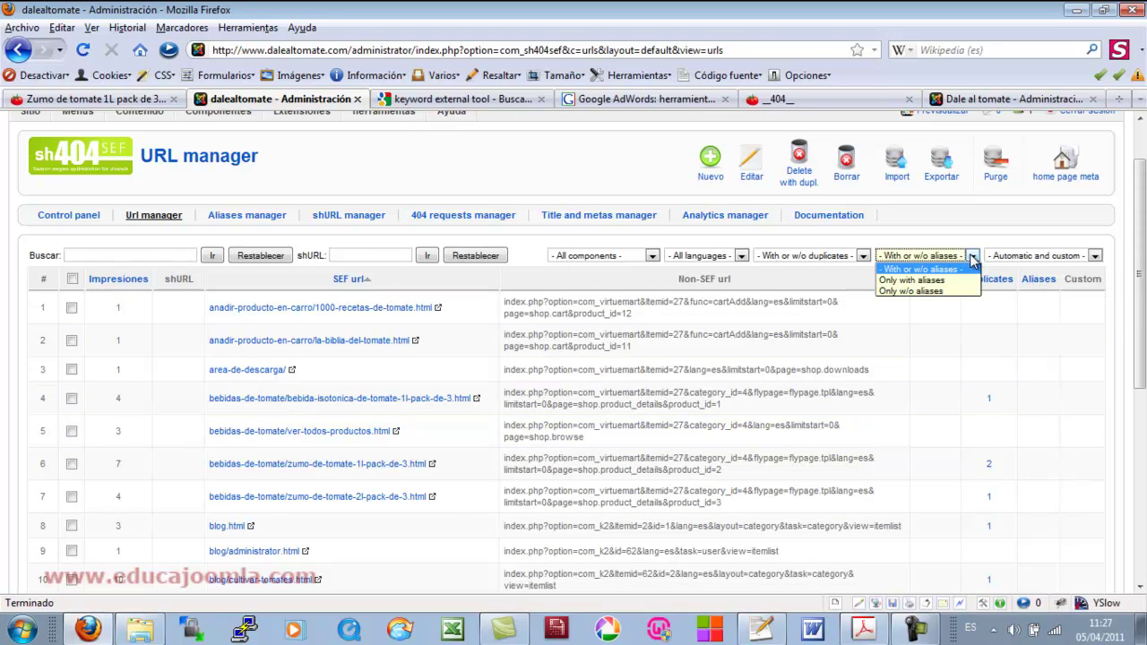
click(960, 279)
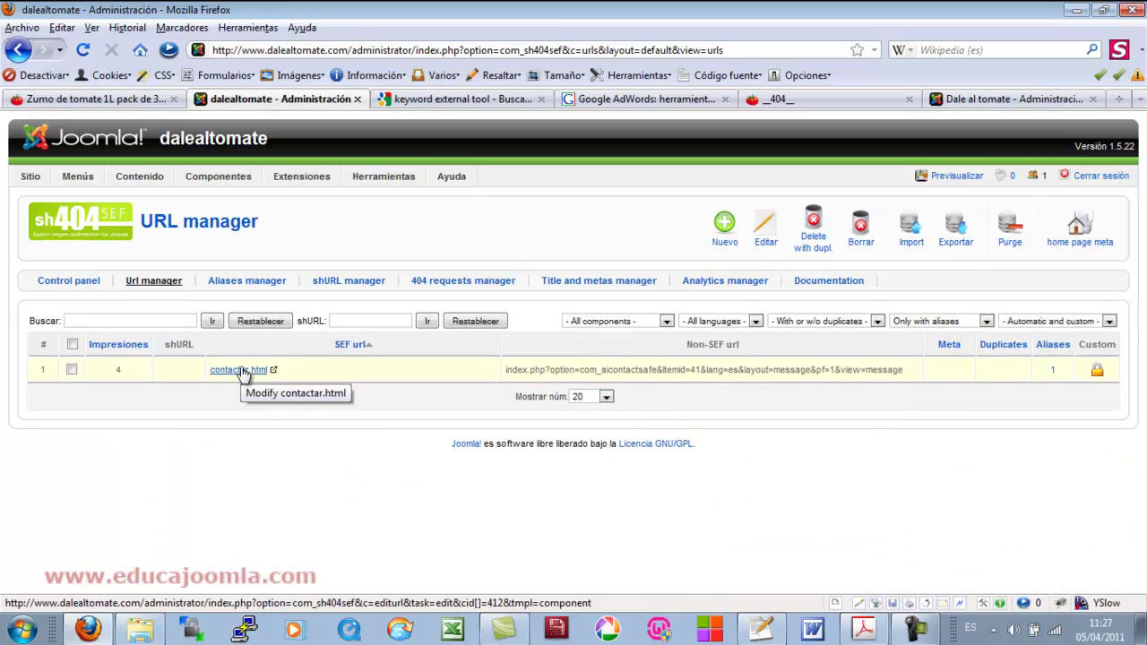
click(1053, 371)
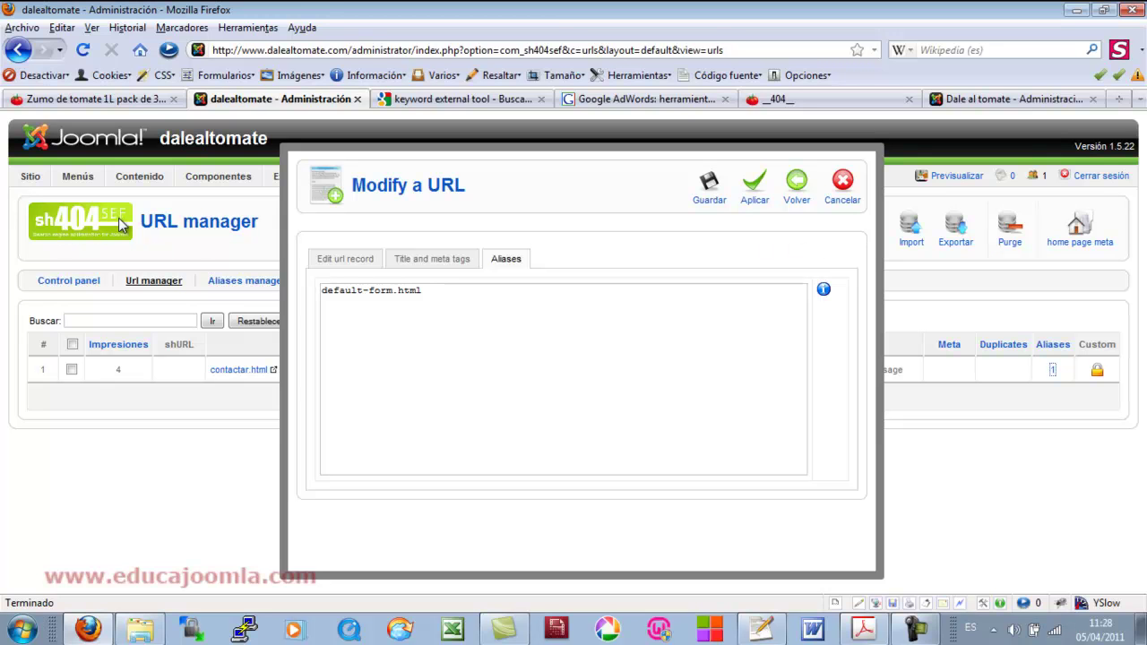
click(353, 261)
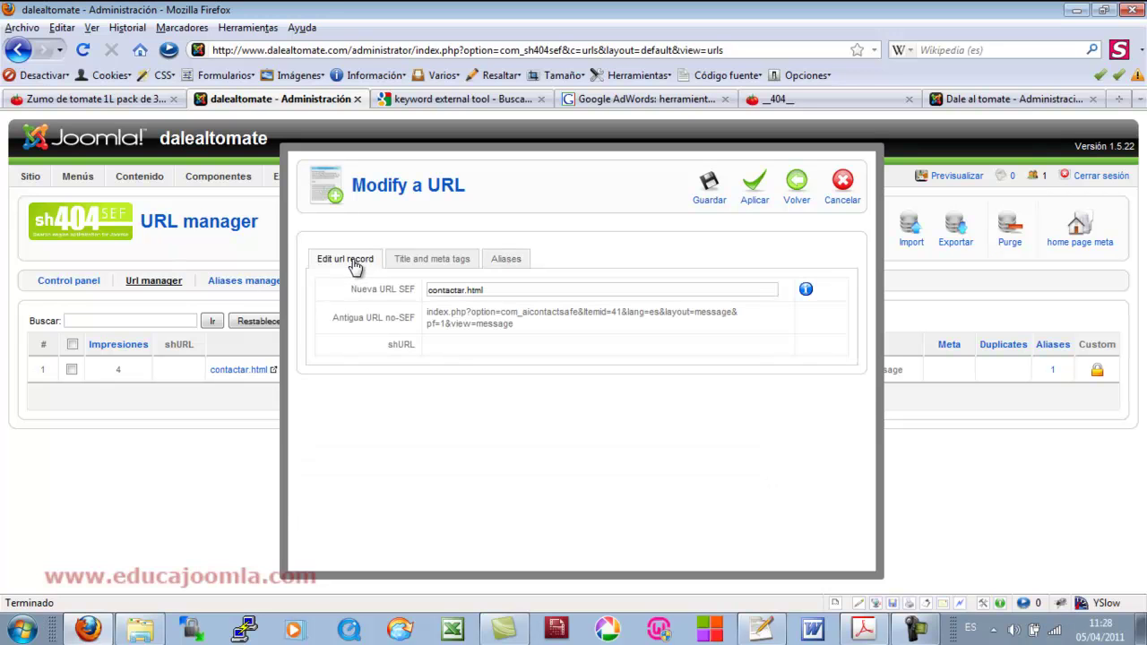
click(502, 262)
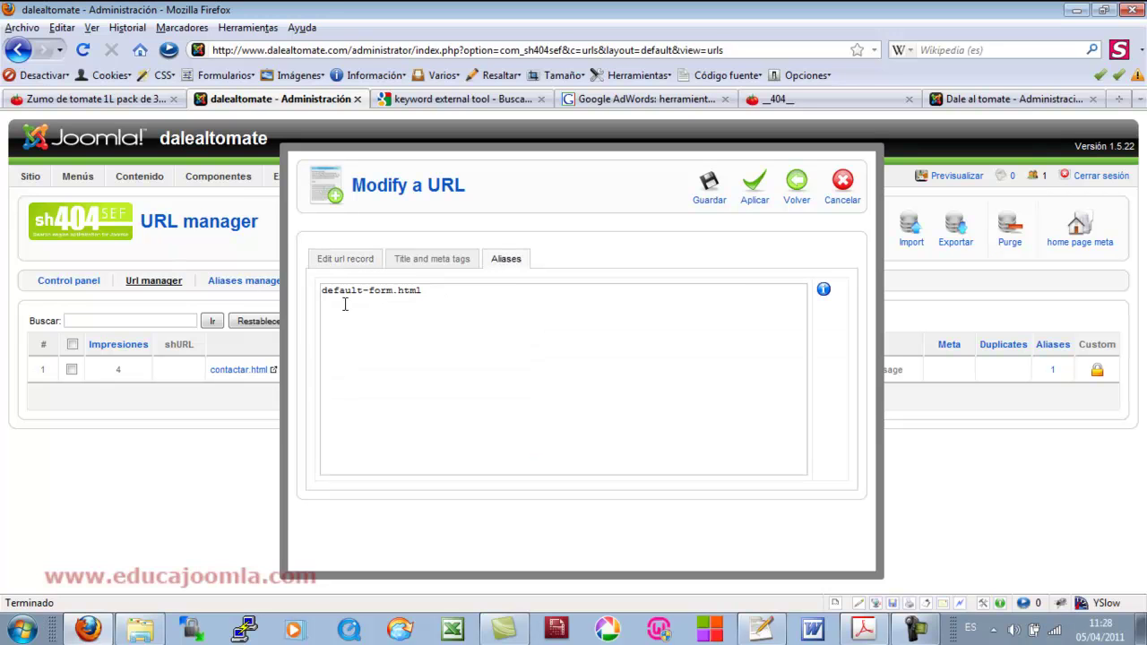
drag(392, 291, 304, 278)
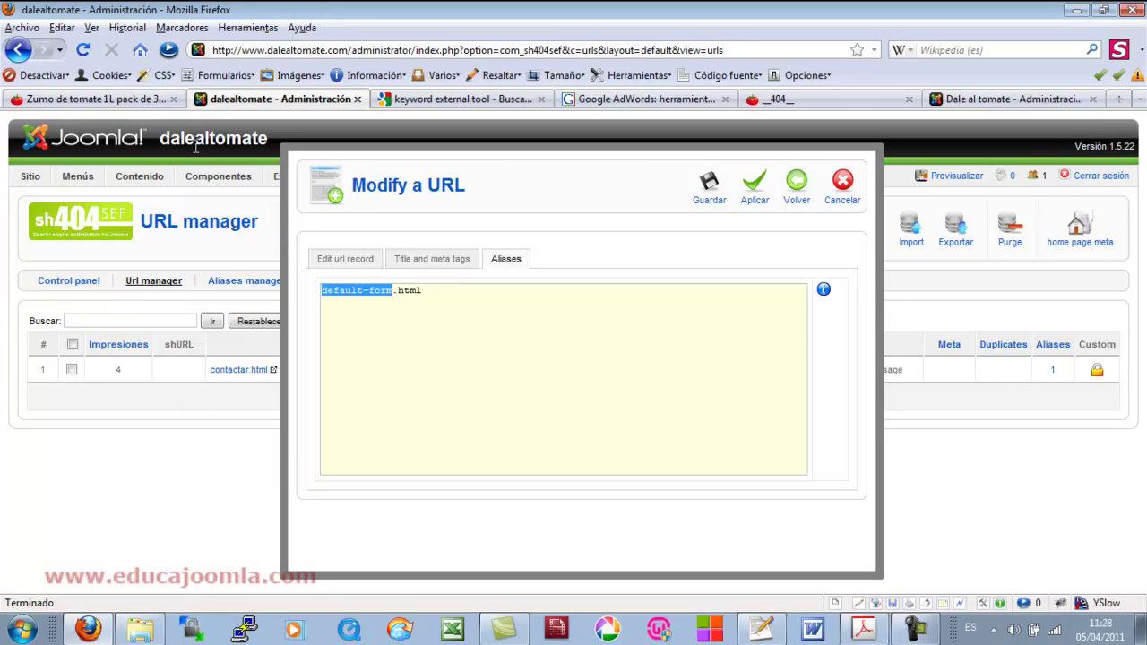
Open the Contactar page on the public site and look through its contact form
click(132, 100)
scroll(896, 273, up, 2)
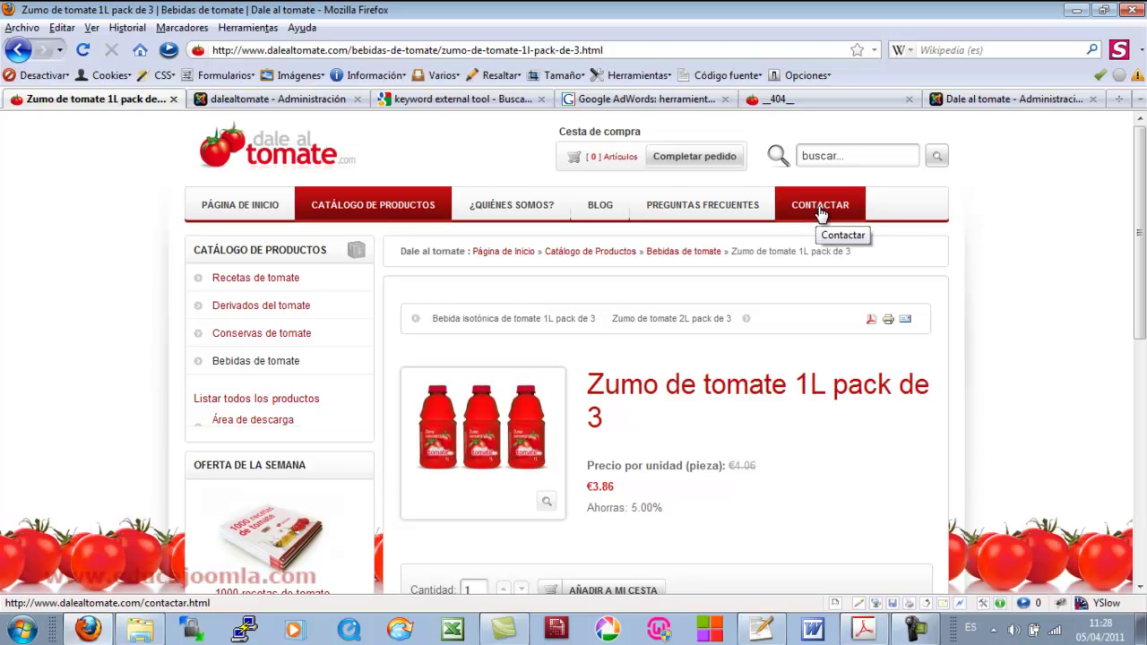
click(821, 213)
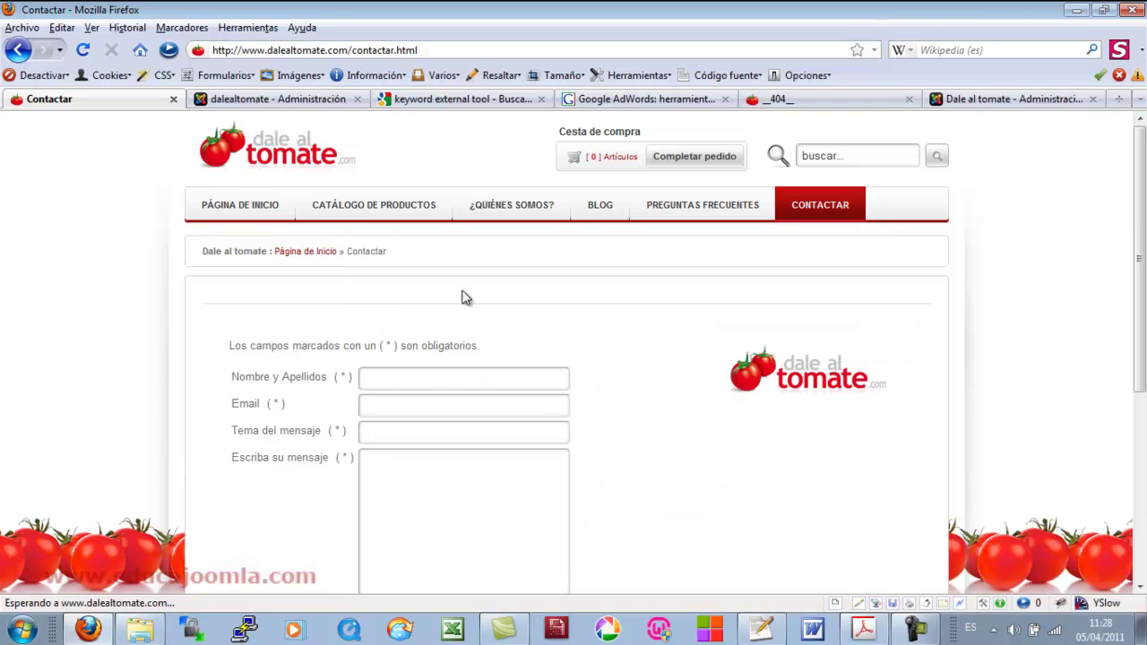
scroll(563, 359, down, 6)
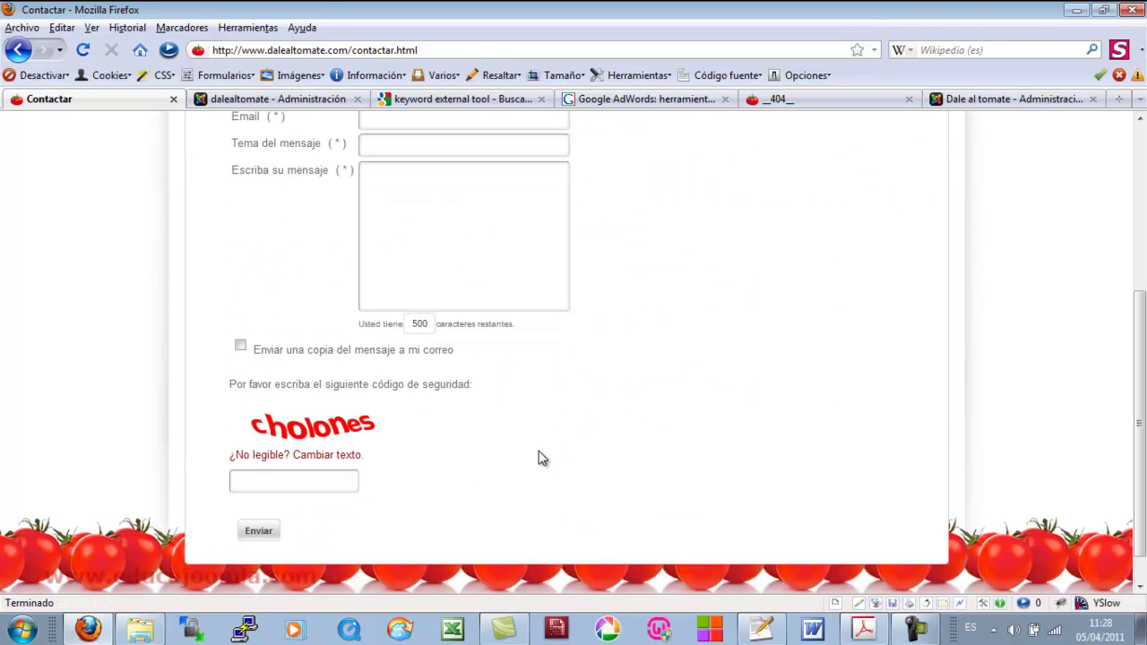
scroll(542, 460, up, 4)
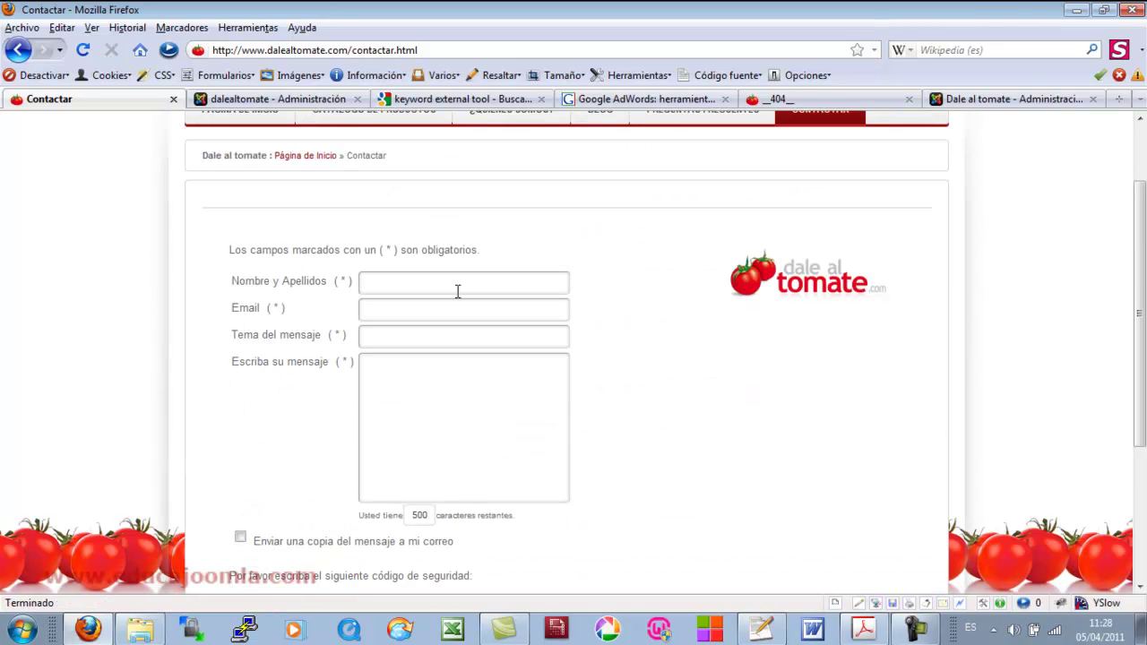
Close the URL record in the administration and inspect the Contactar item of the Main Menu without changing it
click(327, 100)
click(840, 188)
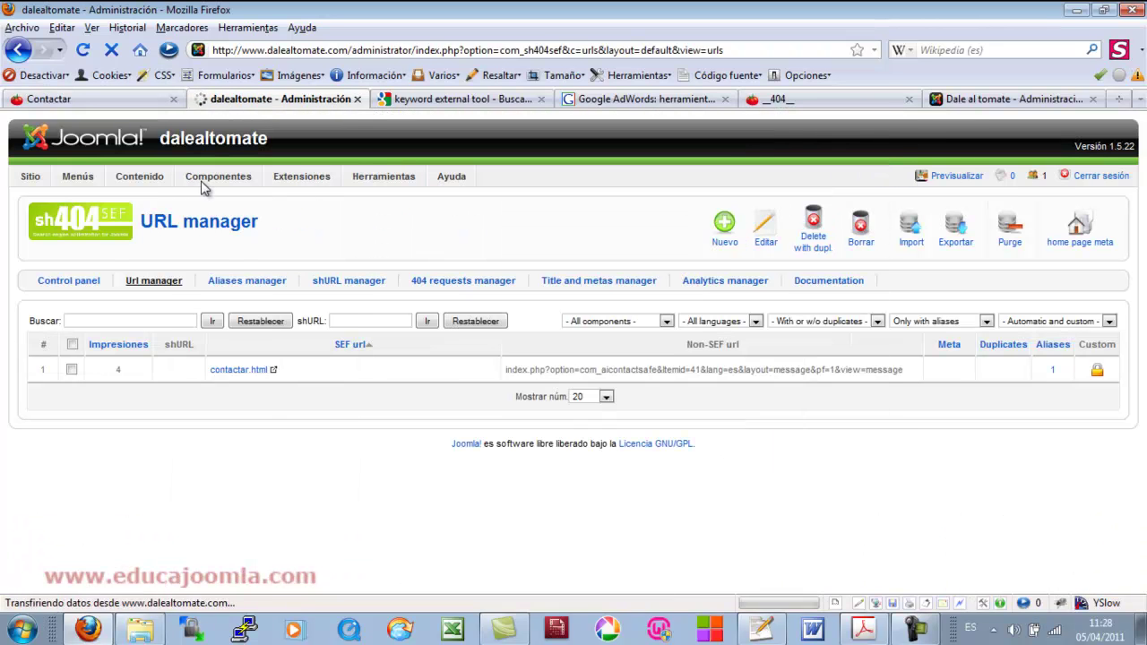
mouse_move(229, 202)
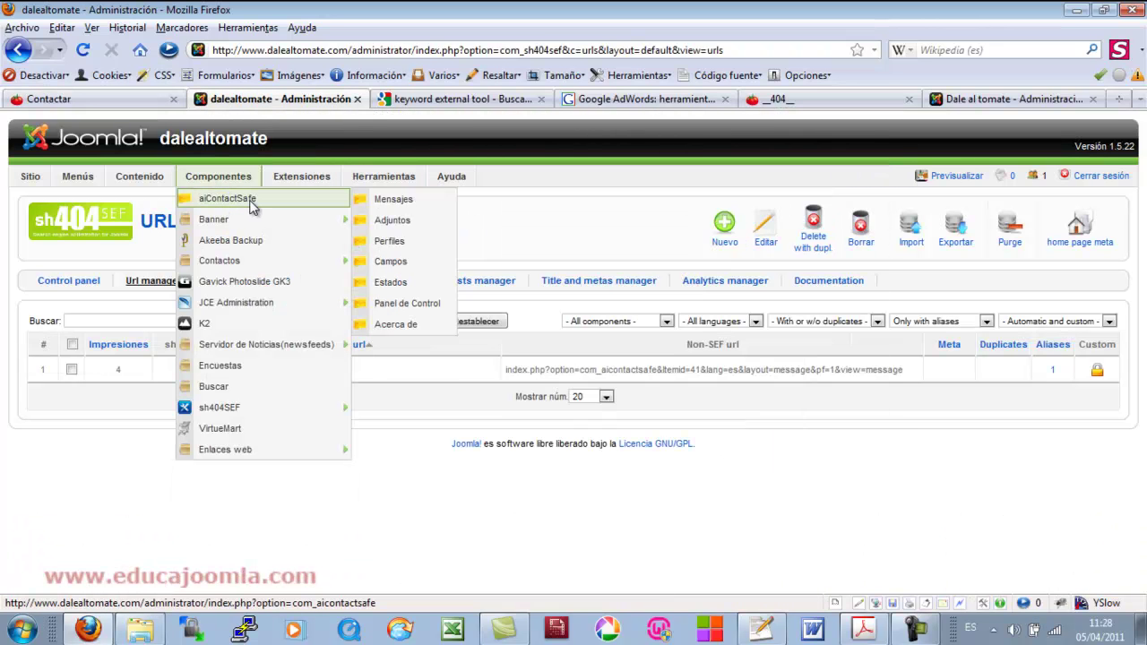
mouse_move(87, 182)
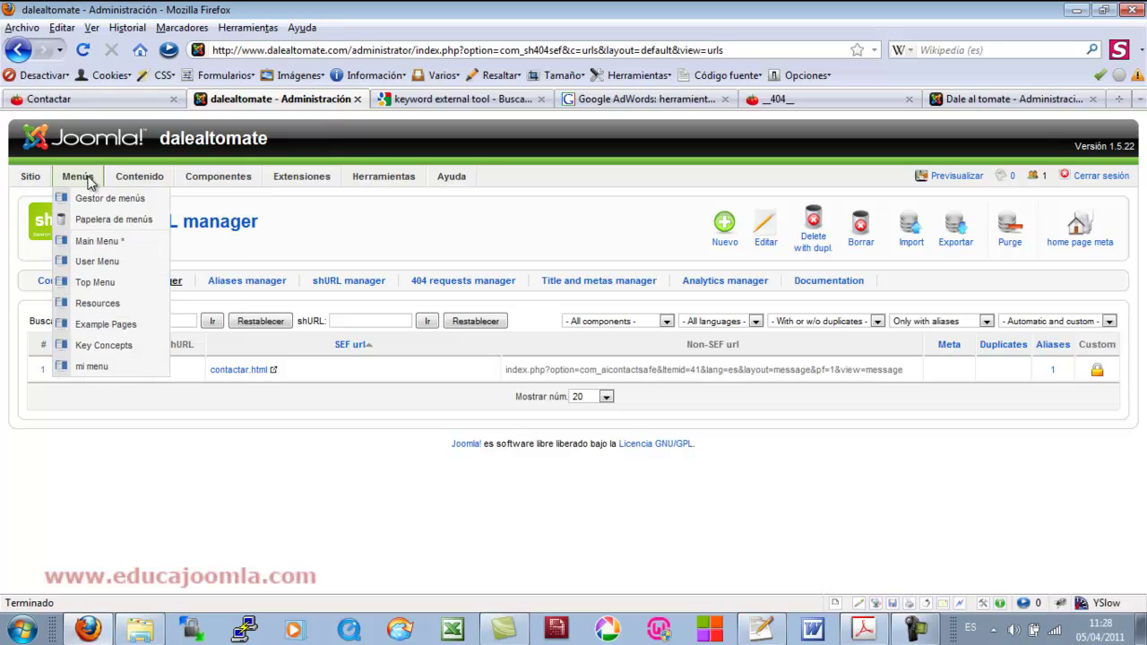
click(115, 244)
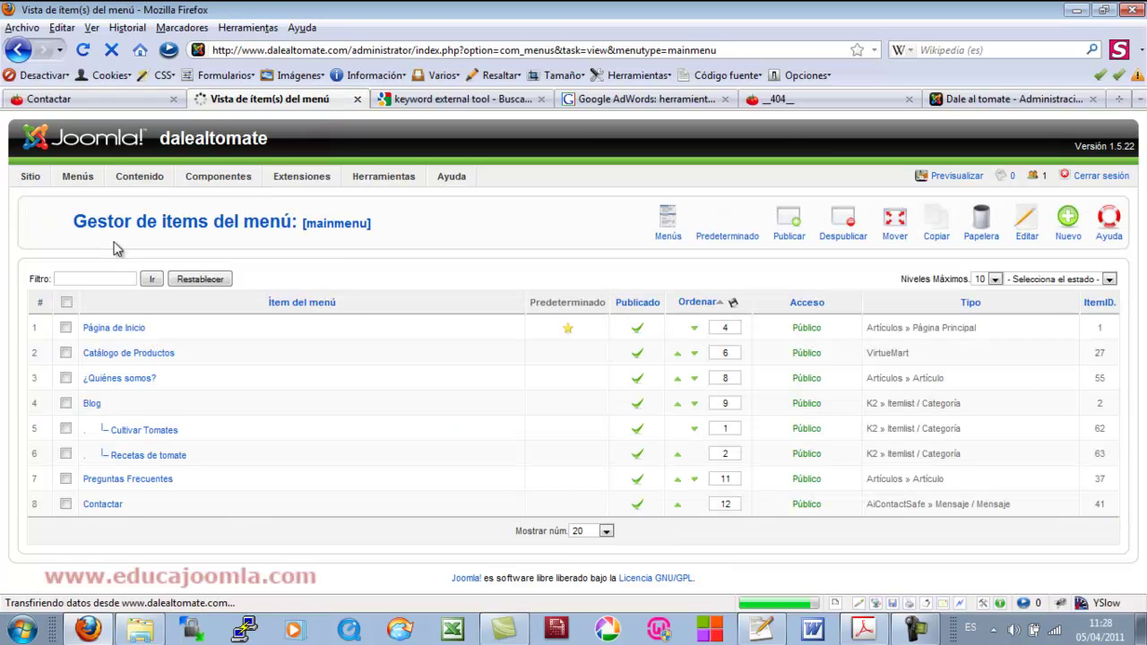
click(109, 504)
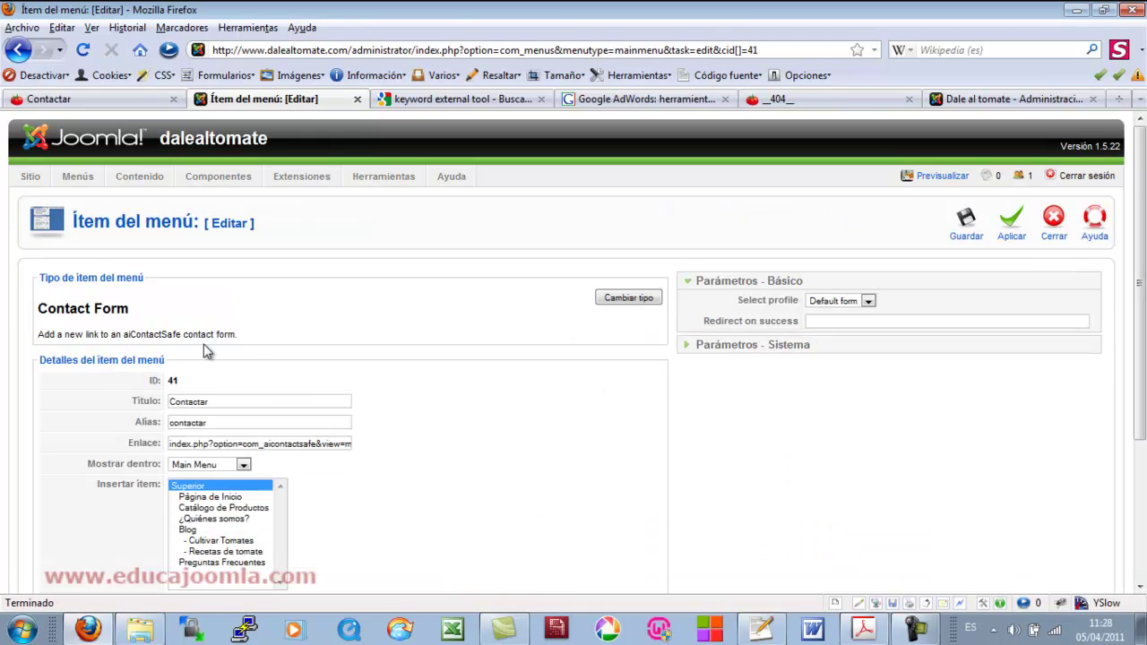
click(1053, 219)
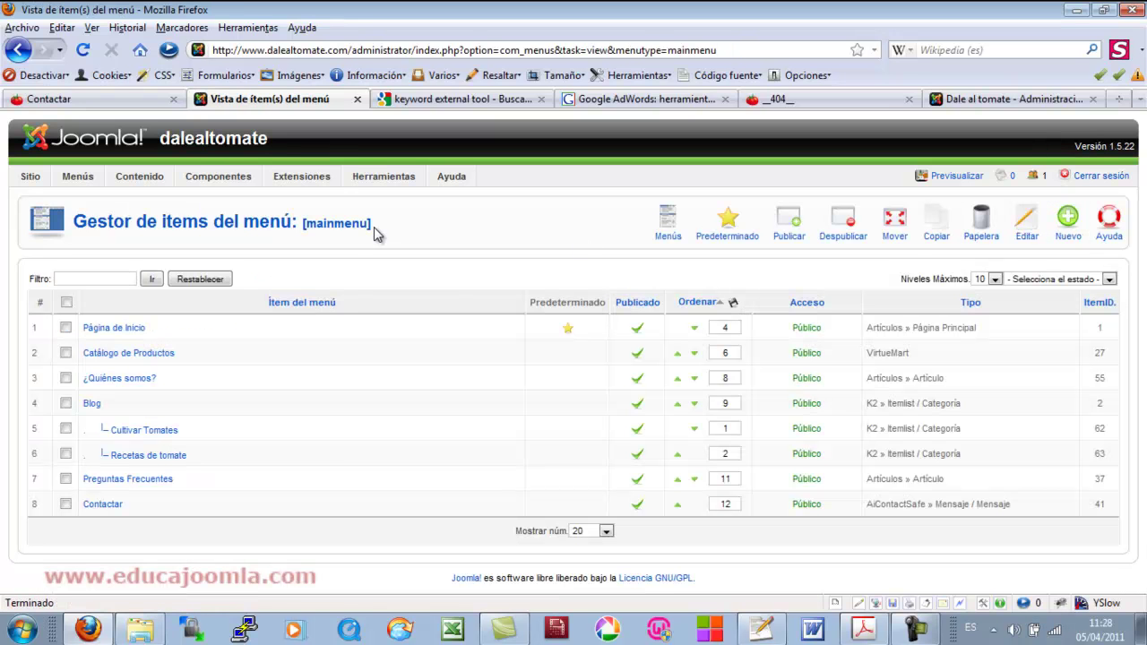
Open the sh404SEF control panel and check the public Contactar page's address
mouse_move(203, 188)
mouse_move(215, 412)
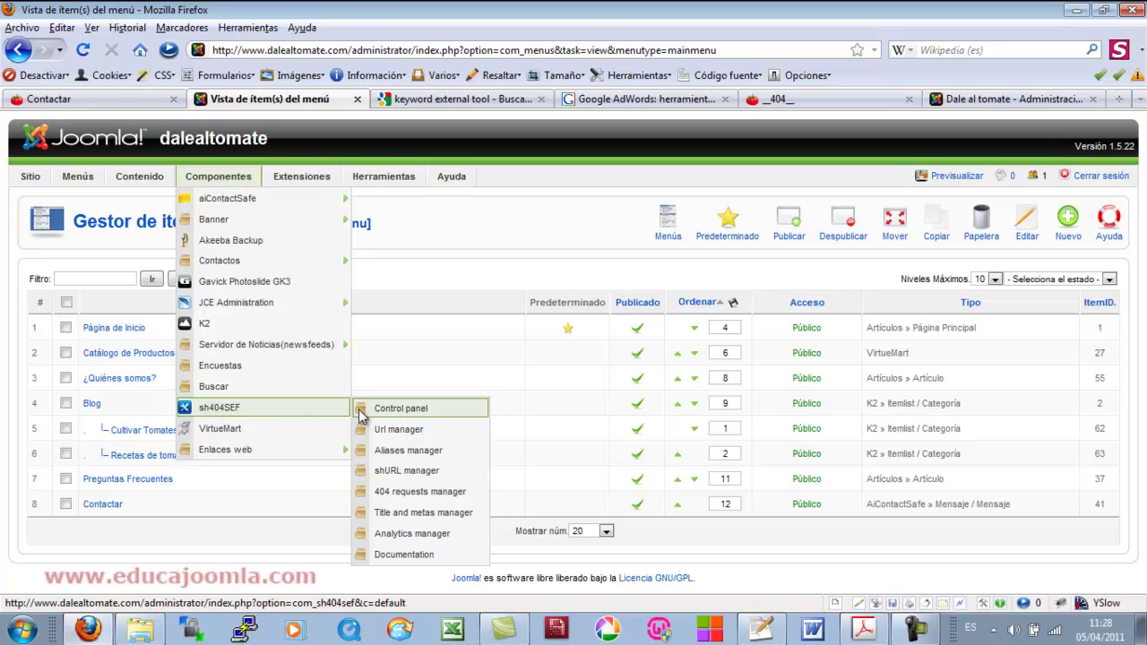
click(252, 405)
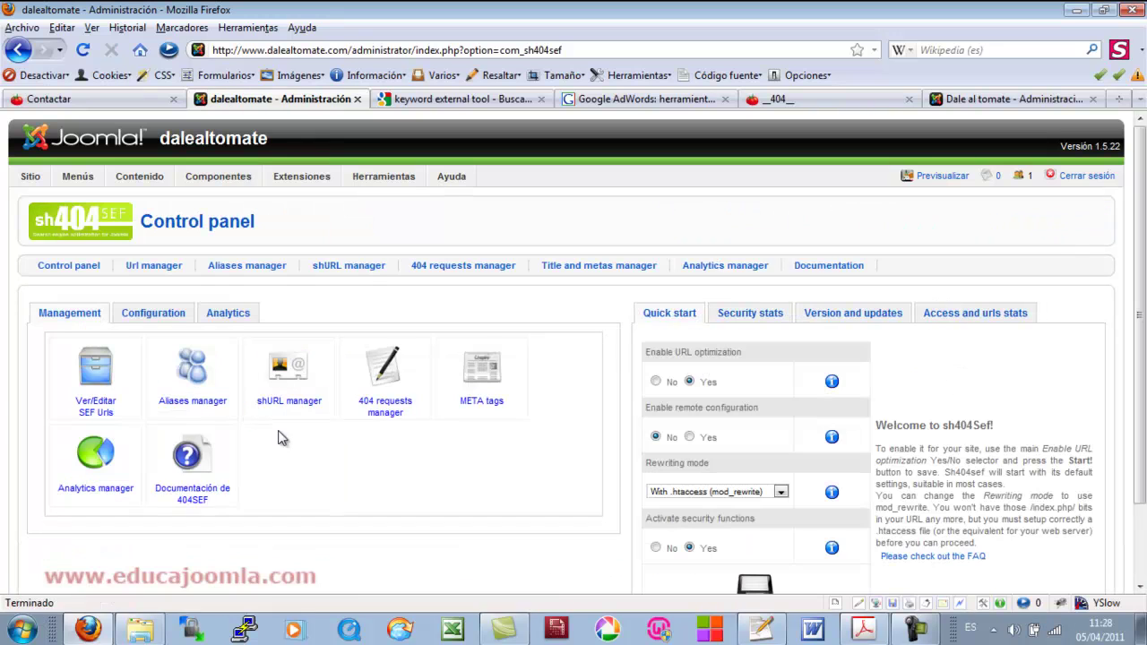
click(132, 101)
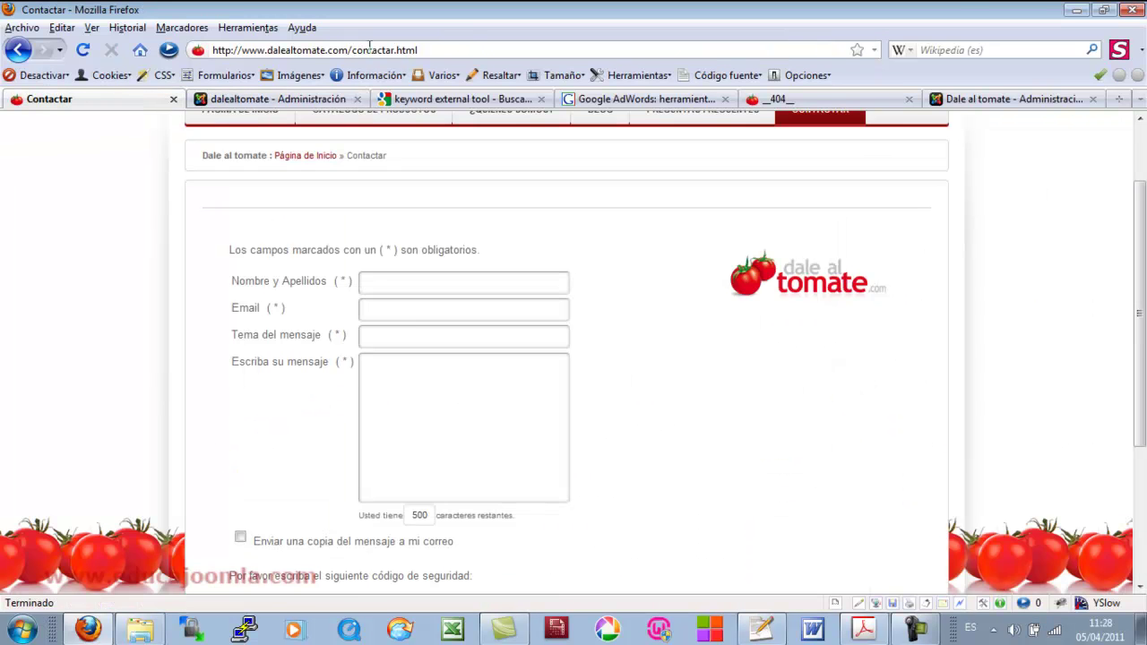
click(288, 104)
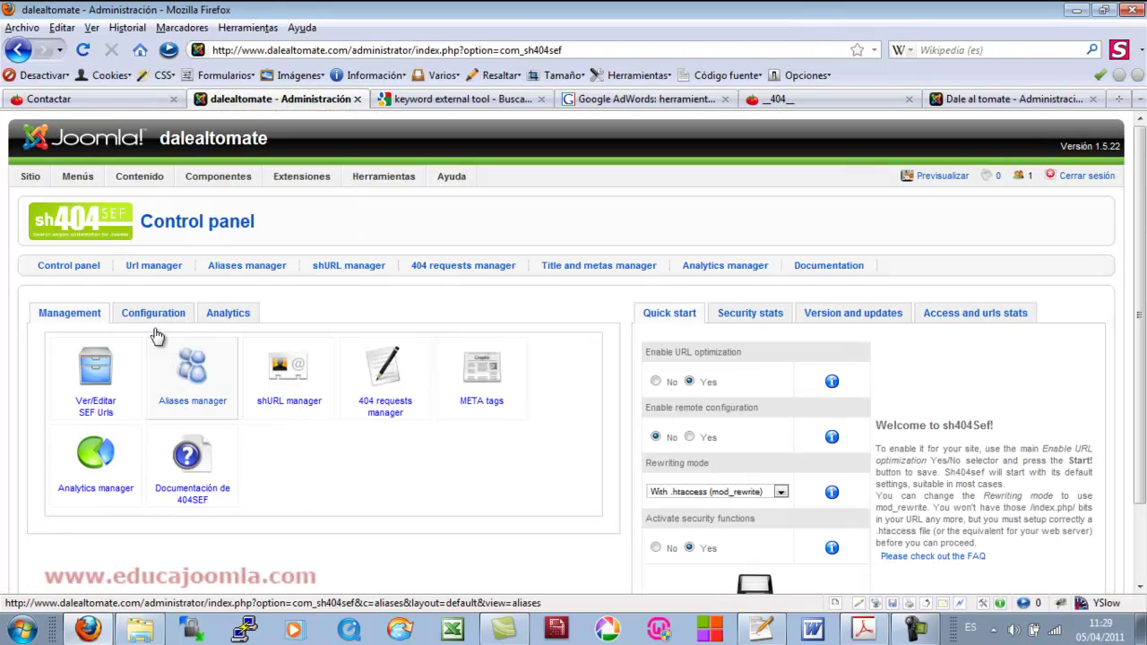
Return to the URL manager, examine the SEF URL and aliases of contactar.html, and close the record unchanged
click(148, 268)
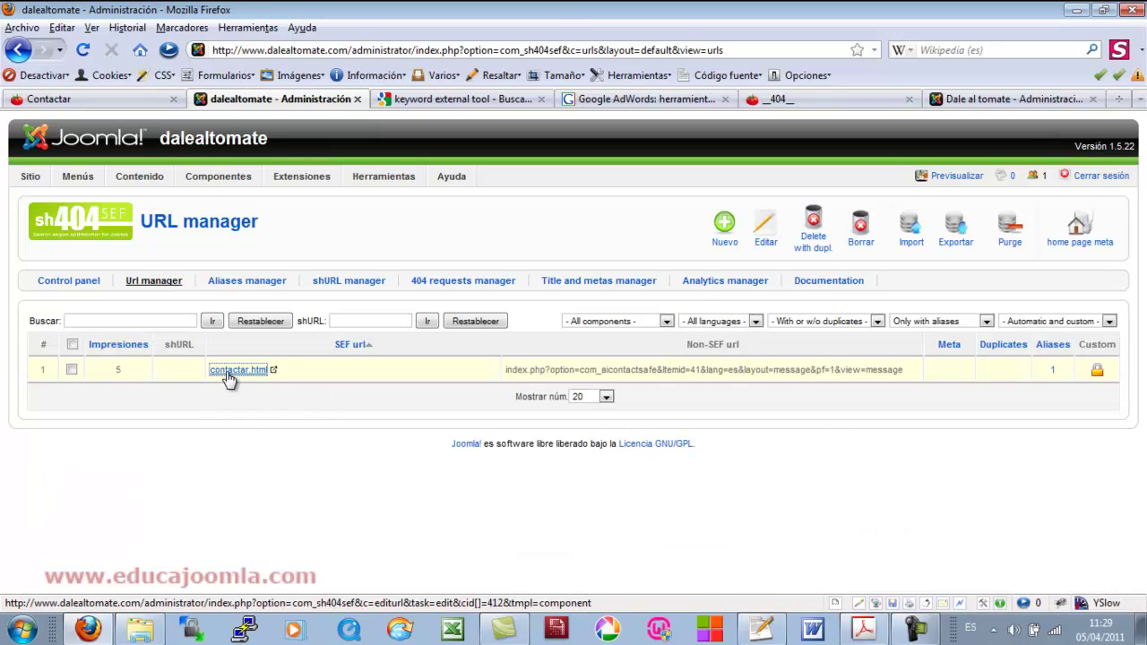
click(228, 377)
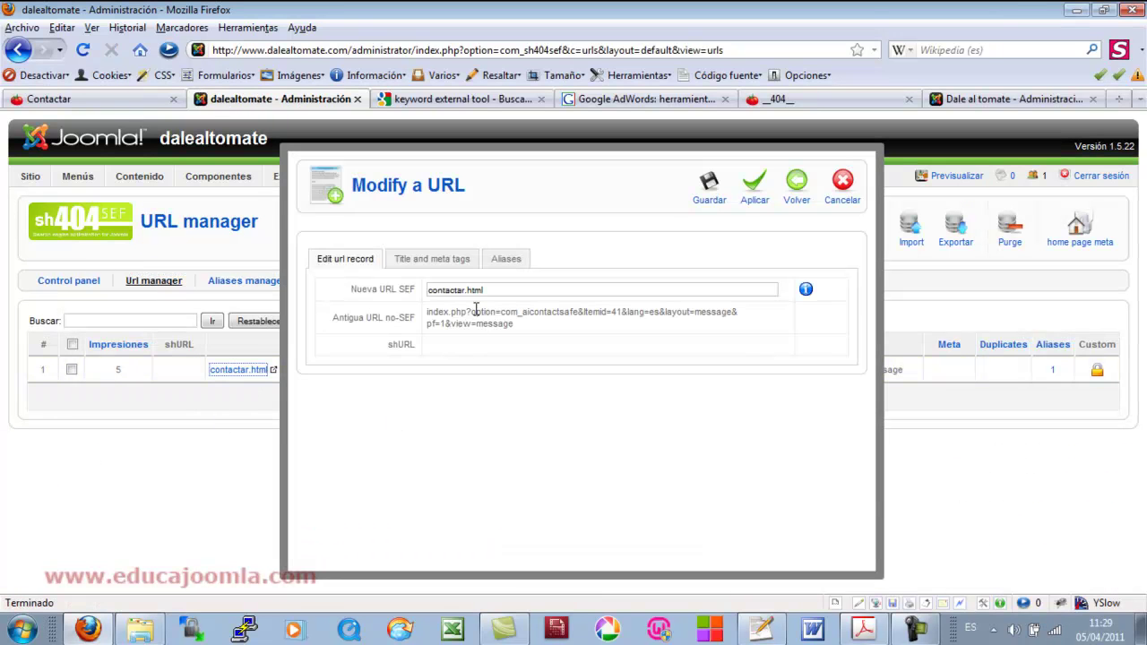
drag(465, 290, 409, 281)
click(505, 259)
click(842, 184)
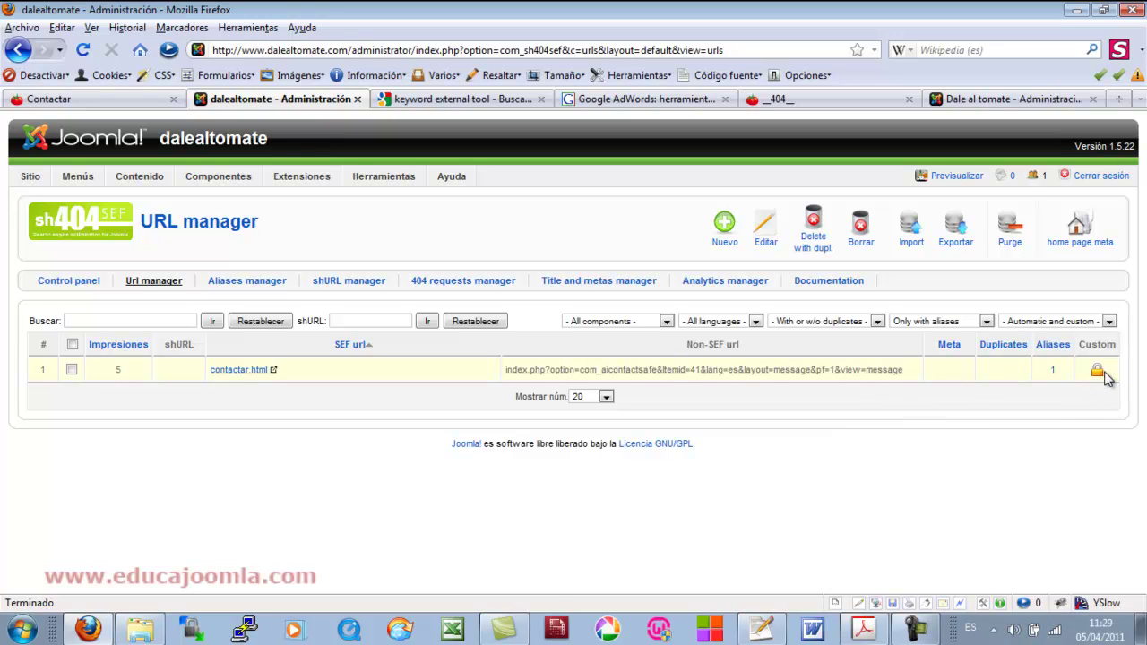
Reset the alias filter to list URLs with or without aliases, and check the automatic and custom filter options
click(986, 321)
click(967, 335)
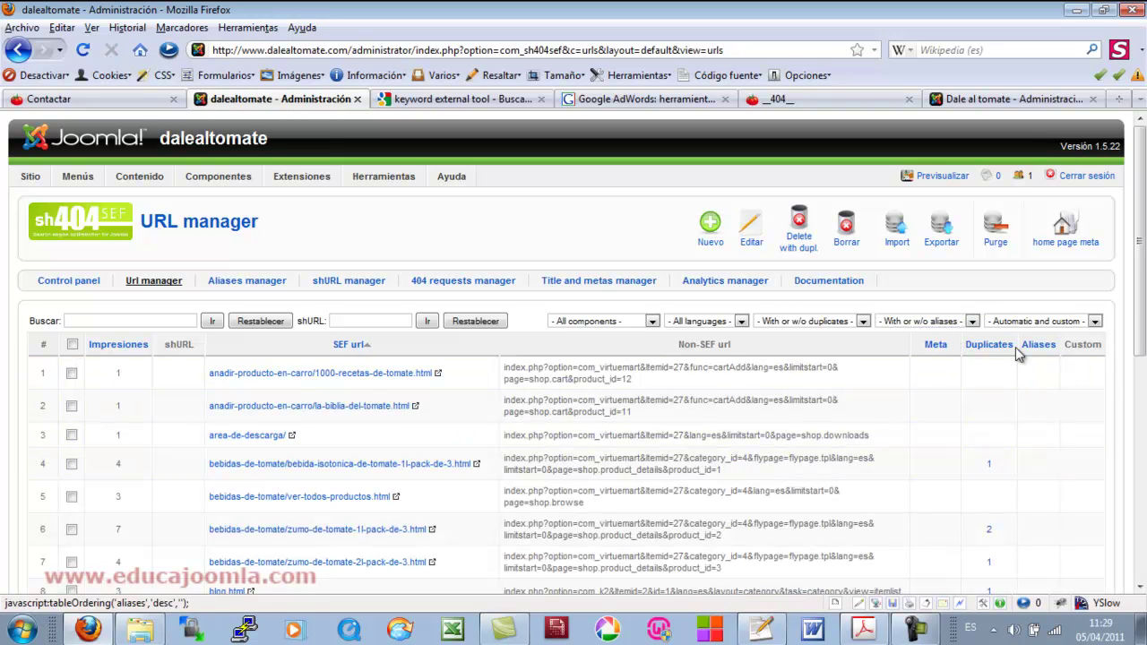
click(1095, 321)
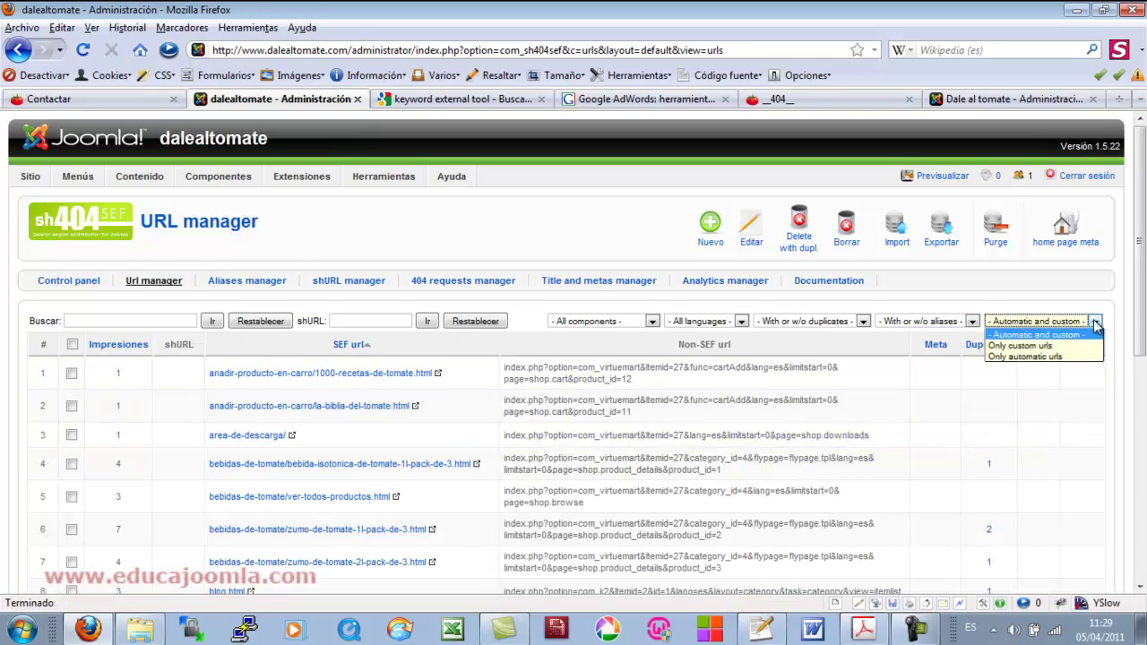
click(1094, 327)
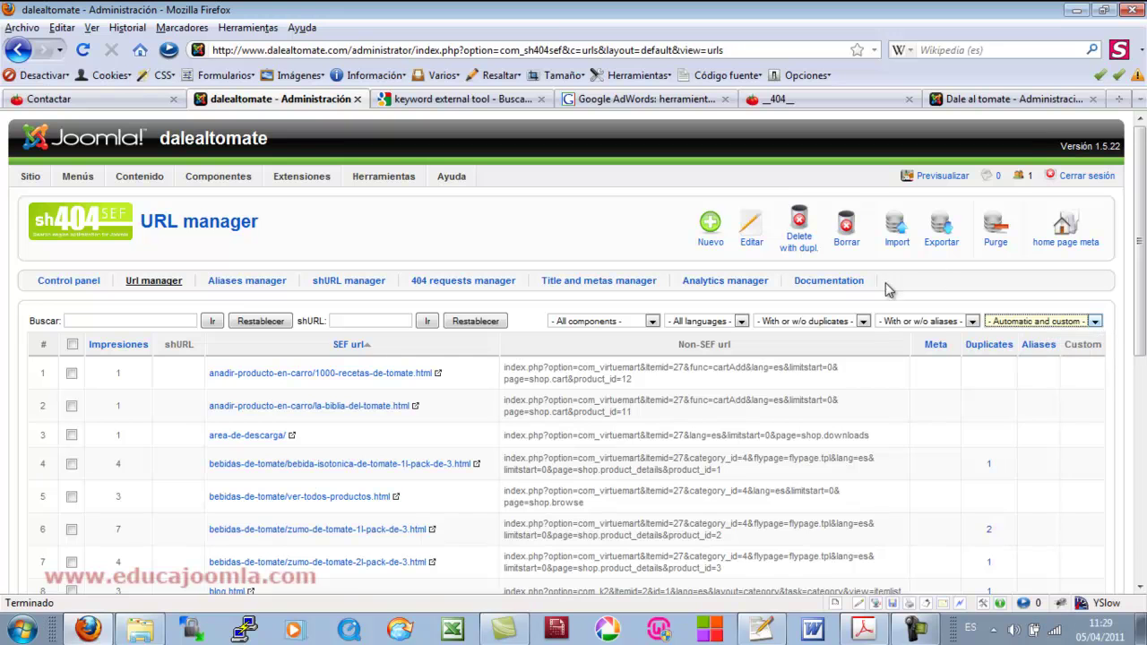
Purge the automatic URLs and their duplicates from the URL manager, confirming the deletion
scroll(869, 376, down, 4)
scroll(861, 408, up, 2)
click(995, 134)
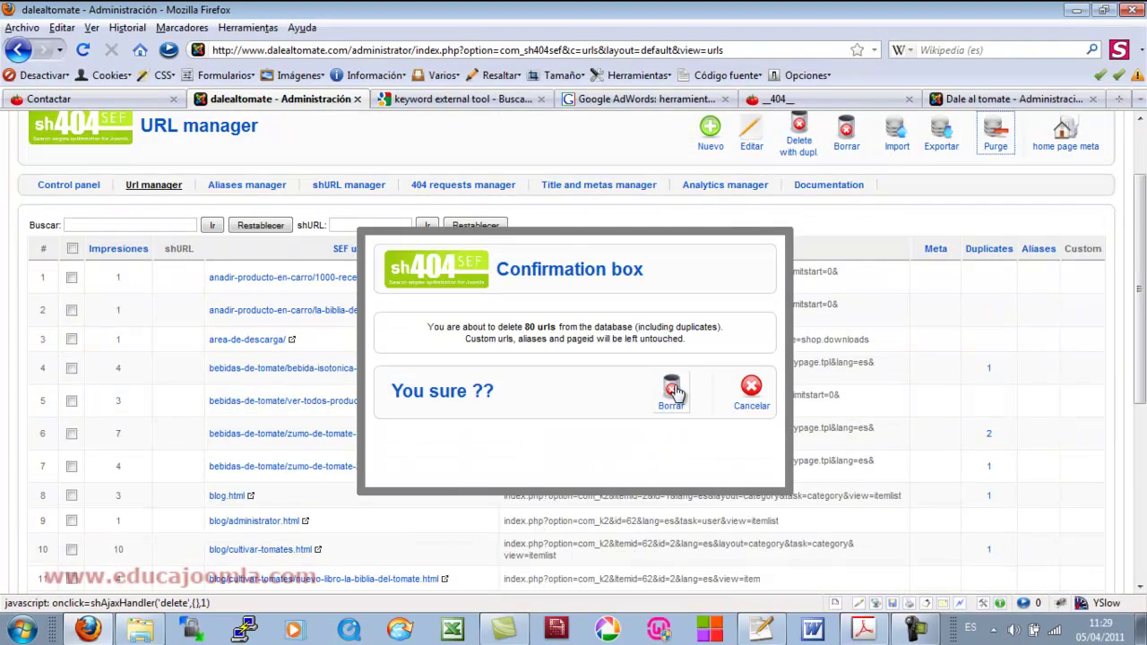
click(673, 389)
click(745, 453)
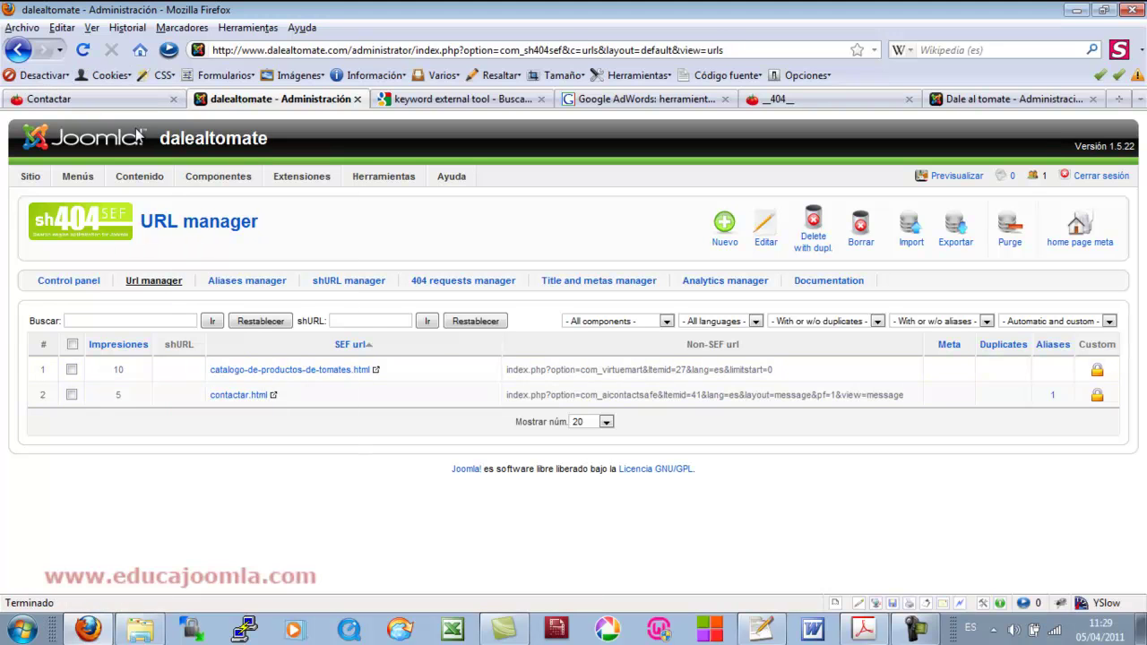
Visit the home page and ¿Quiénes Somos? page on the public site, and reload the URL manager's list in the administration
click(139, 100)
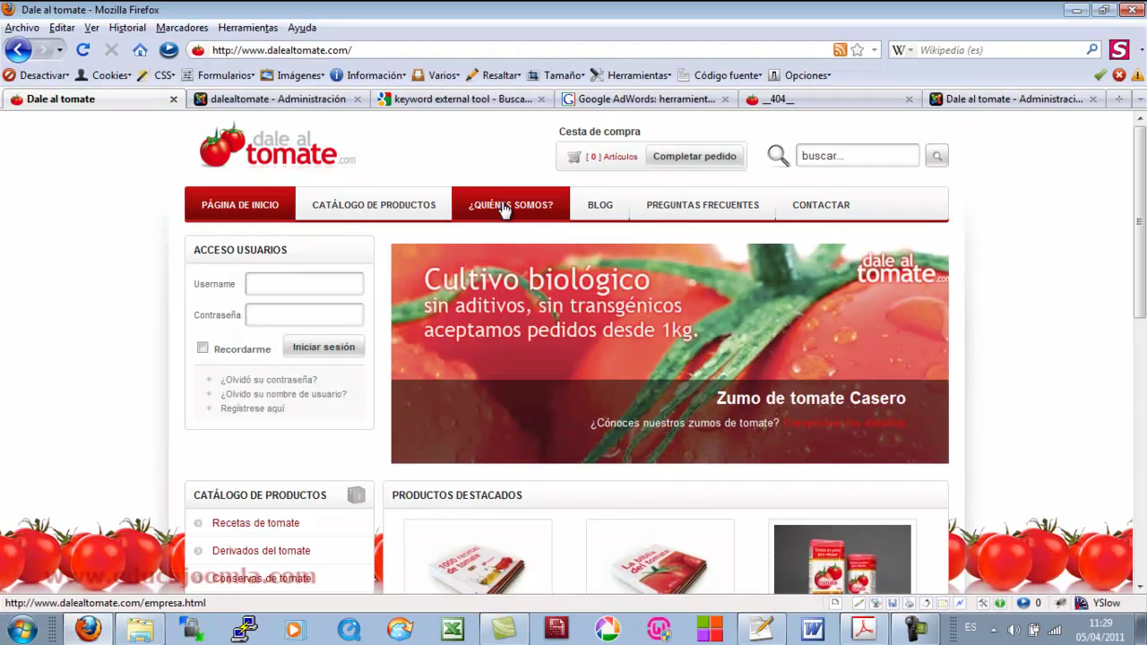
click(502, 206)
click(271, 101)
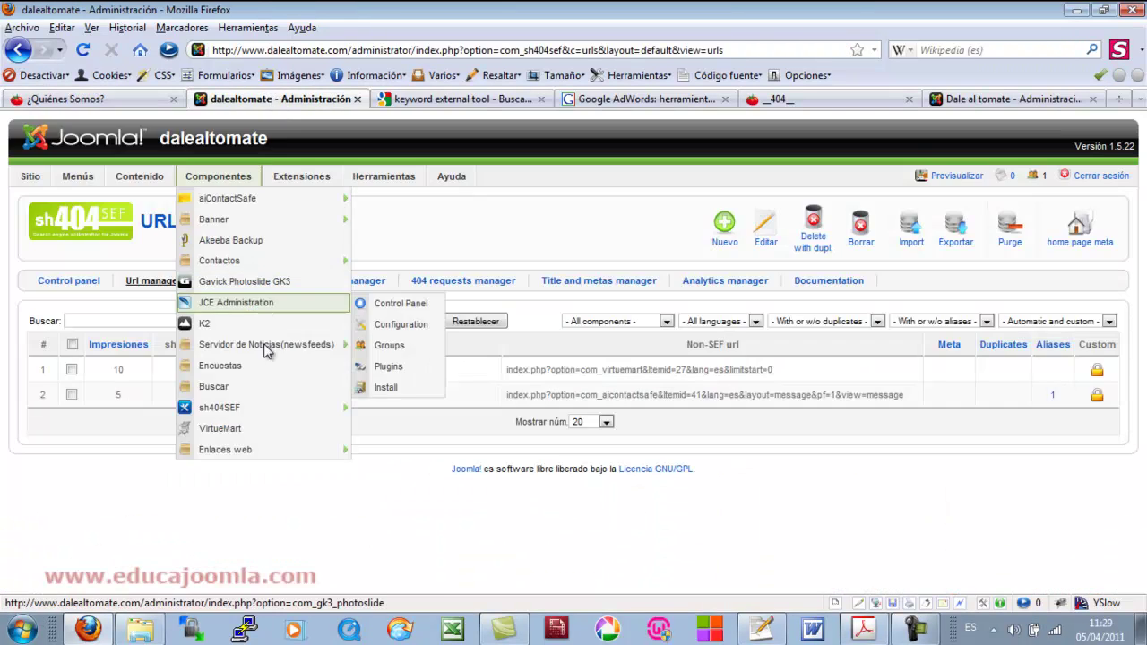
click(162, 285)
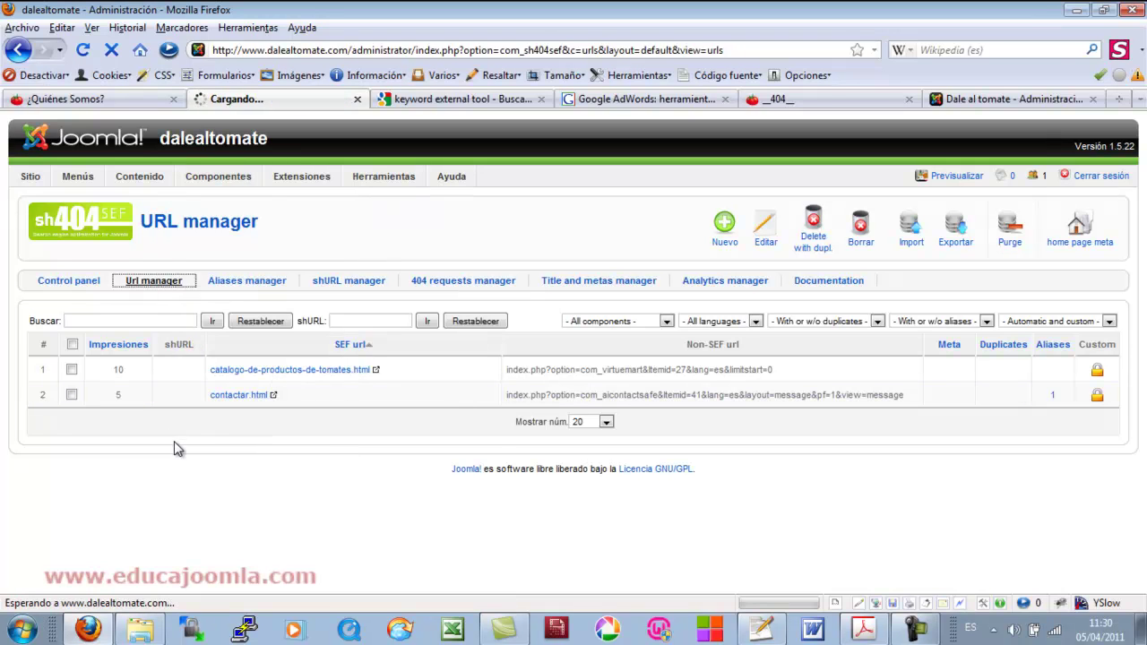
Examine the SEF URL list for regenerated addresses, duplicates, aliases and locked custom URLs, and dismiss the Windows colour scheme notification
scroll(439, 448, down, 10)
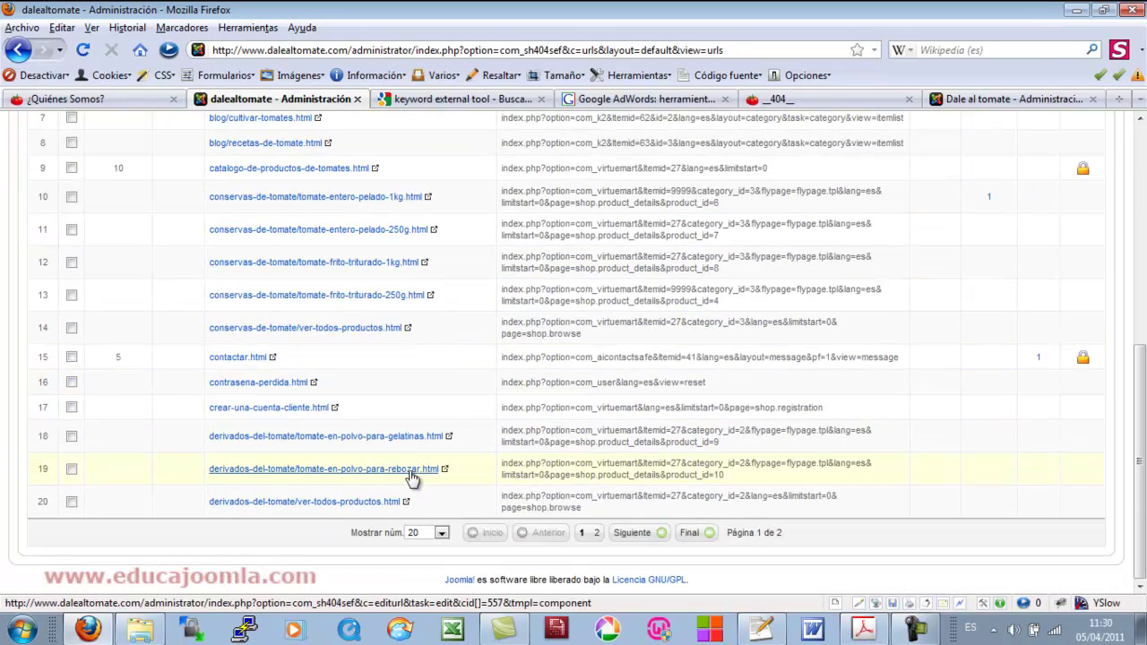
scroll(412, 471, up, 9)
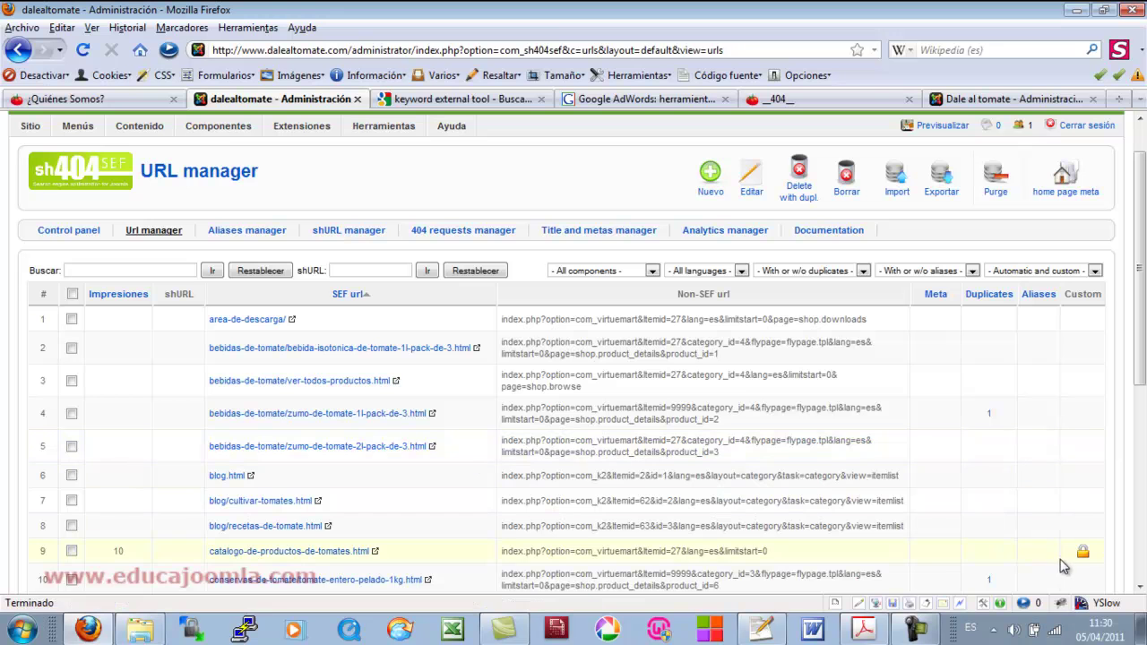
scroll(1016, 501, down, 5)
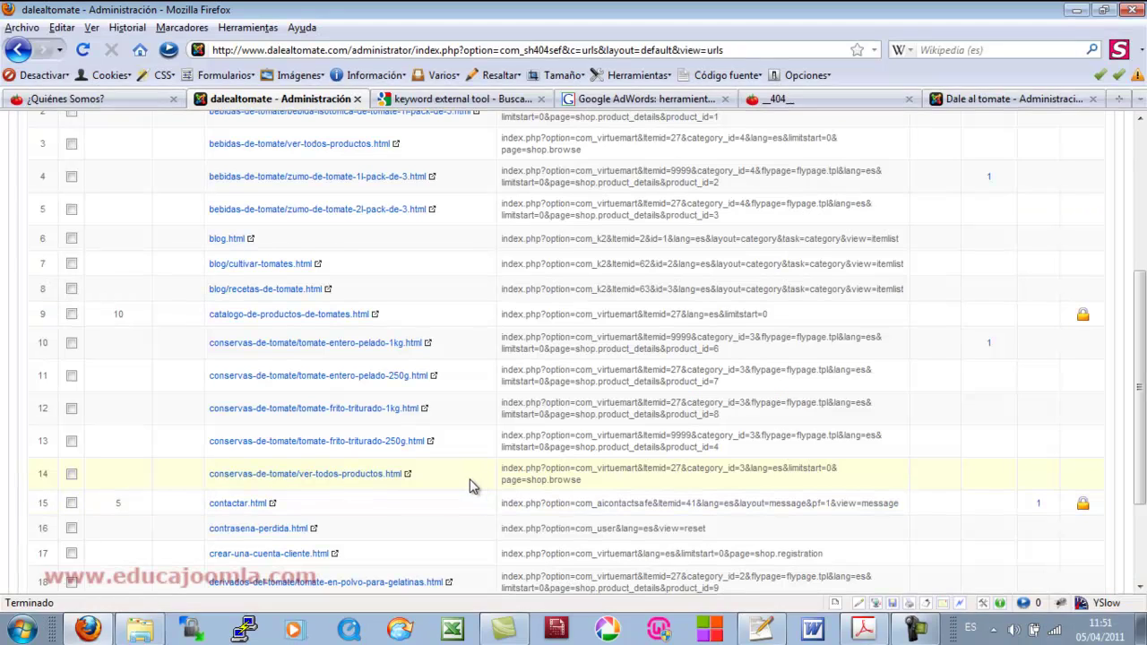
scroll(474, 484, up, 4)
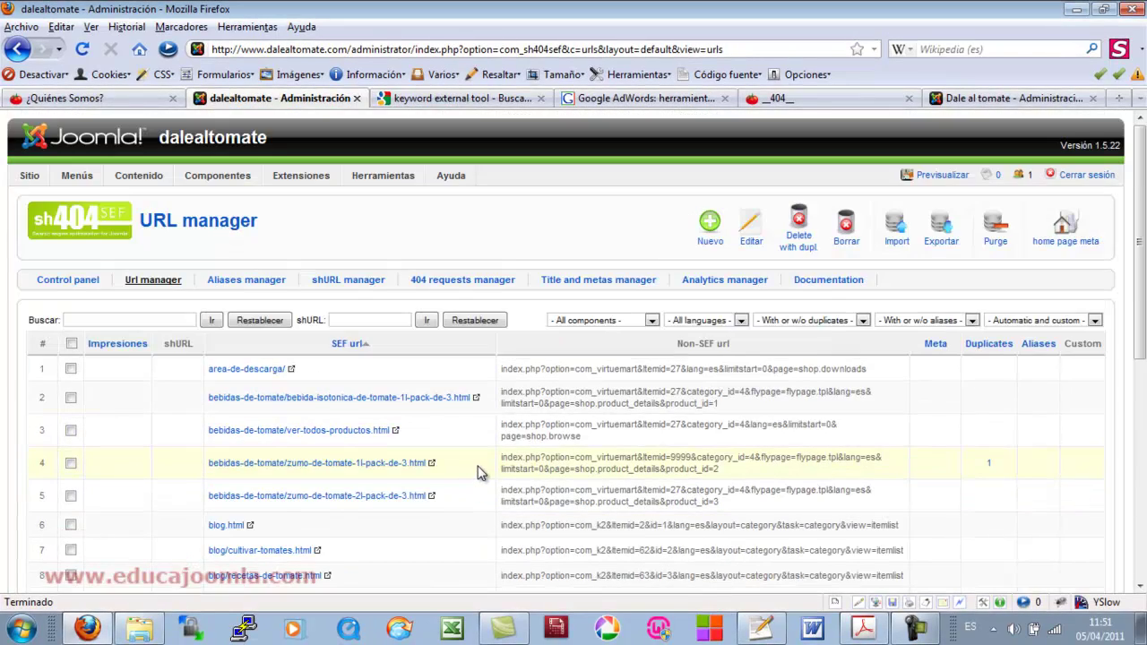
scroll(477, 473, down, 5)
click(595, 534)
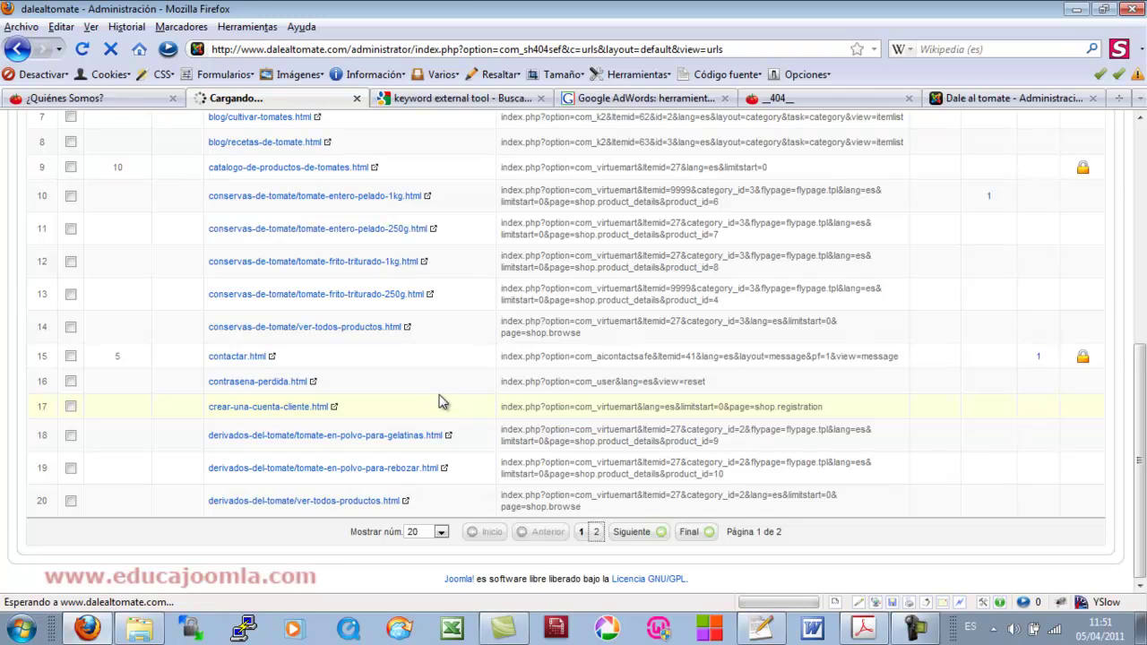
scroll(432, 430, down, 3)
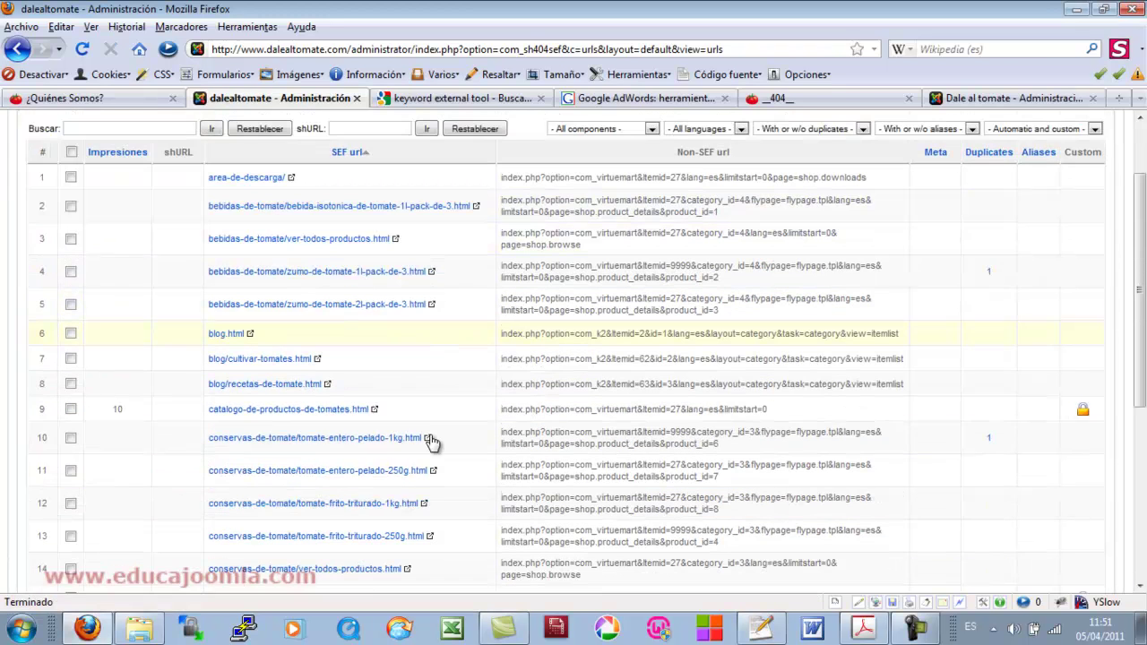
scroll(430, 439, down, 2)
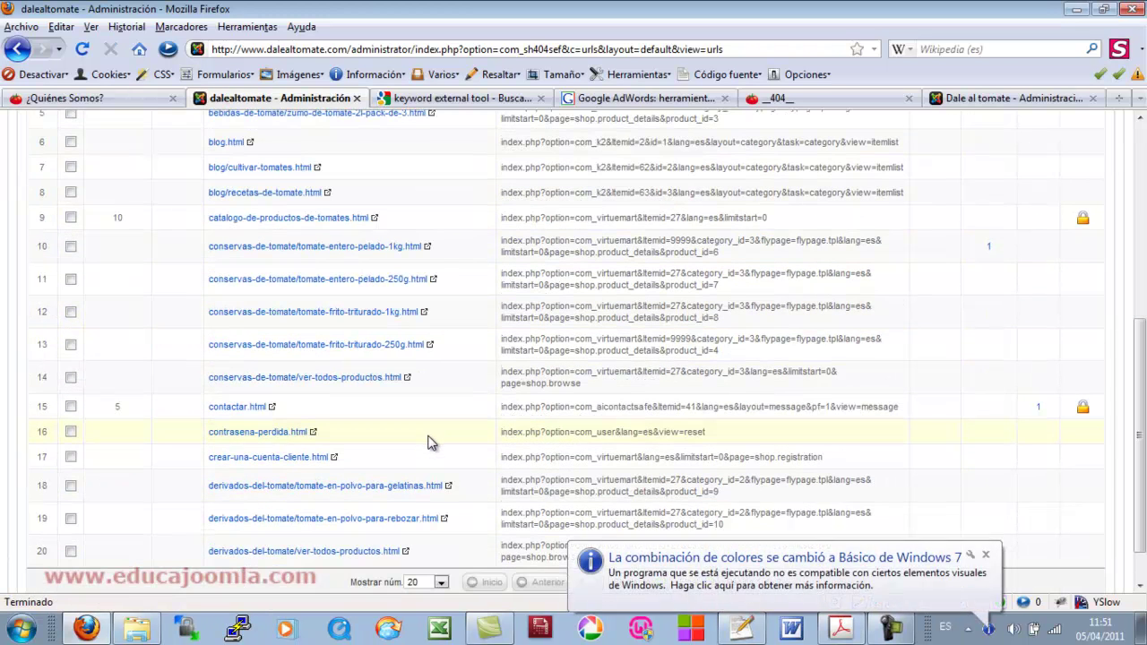
scroll(428, 441, down, 1)
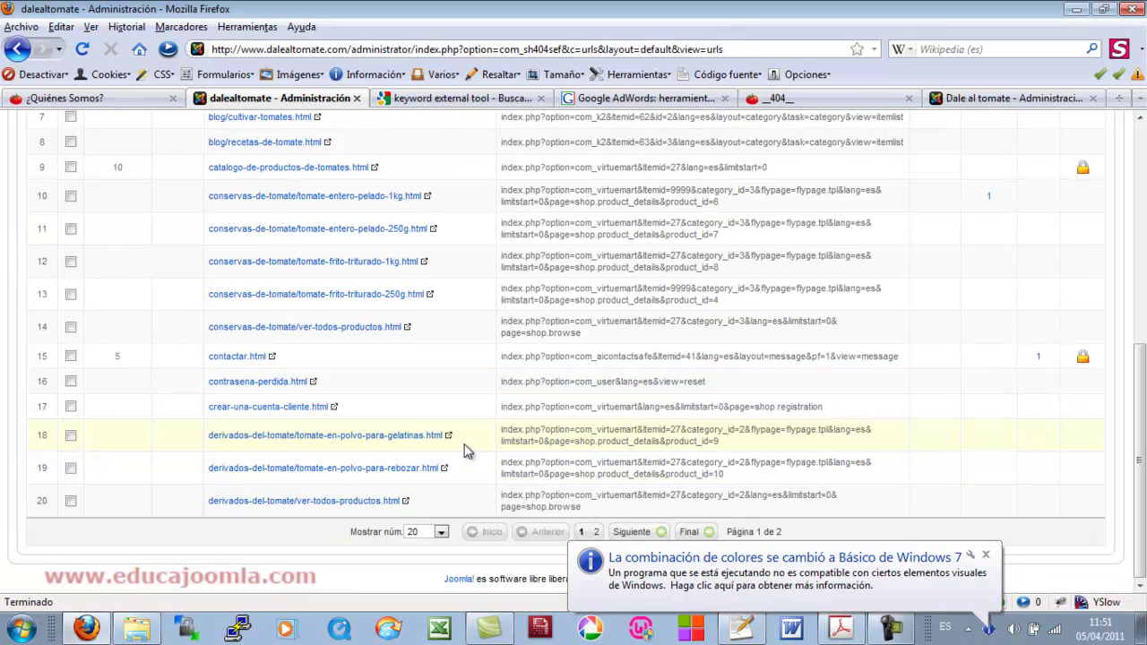
scroll(454, 452, up, 5)
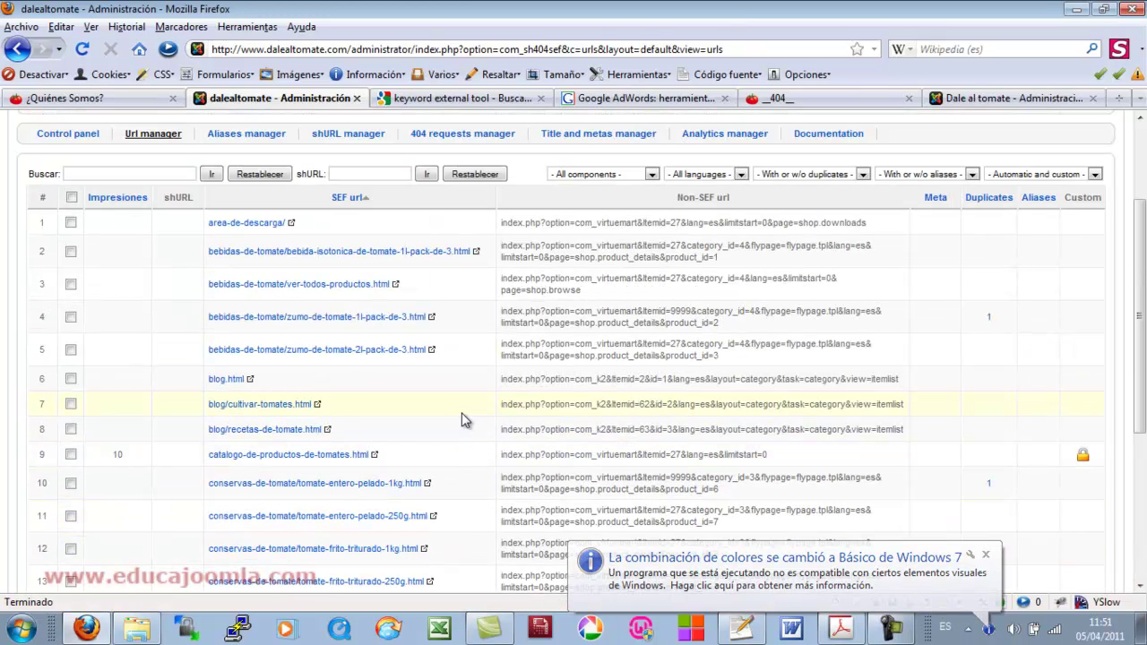
click(986, 558)
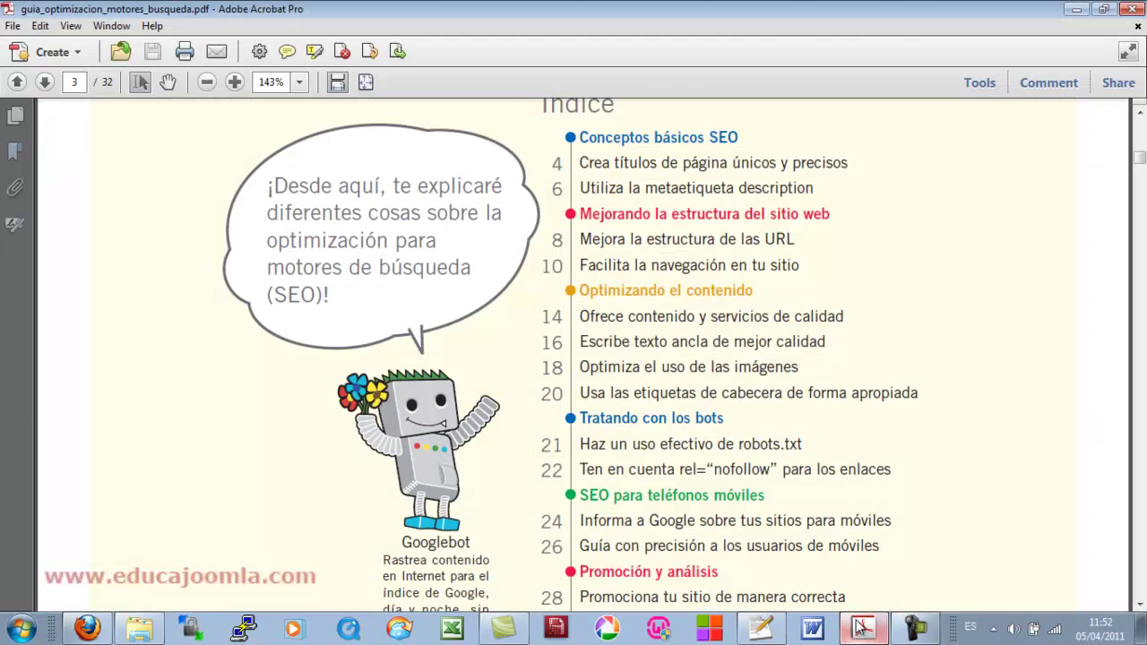
Switch to the SEO guide PDF in Acrobat and read its Mejorando la estructura del sitio web section on URLs and recommended practices
click(862, 627)
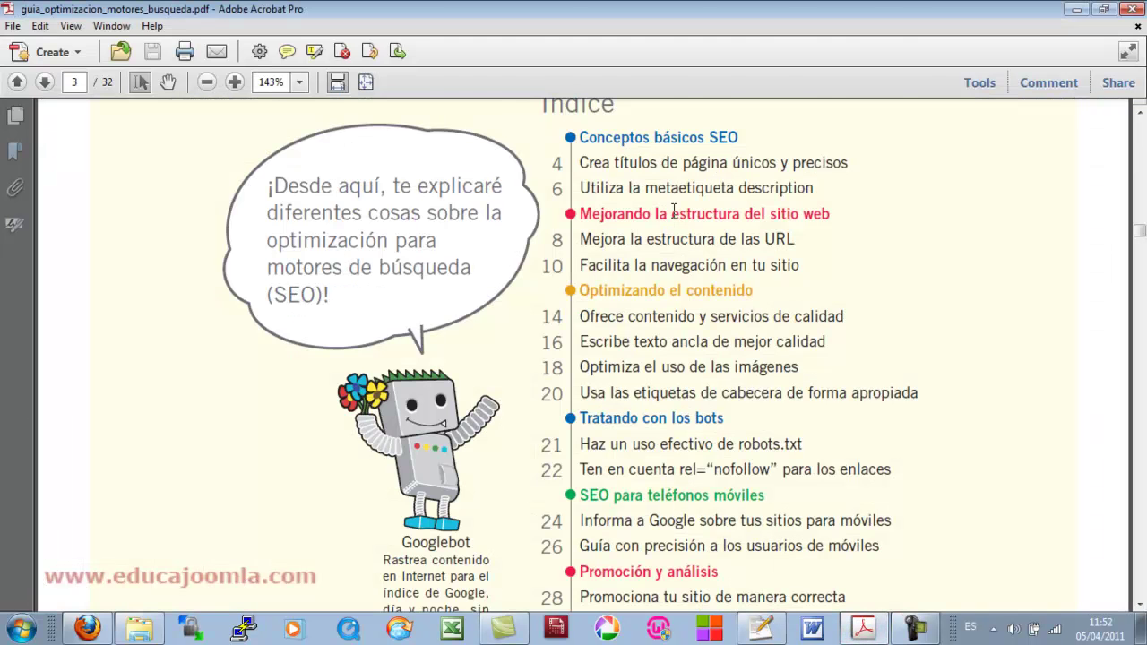
click(671, 216)
scroll(578, 345, down, 5)
scroll(566, 347, down, 15)
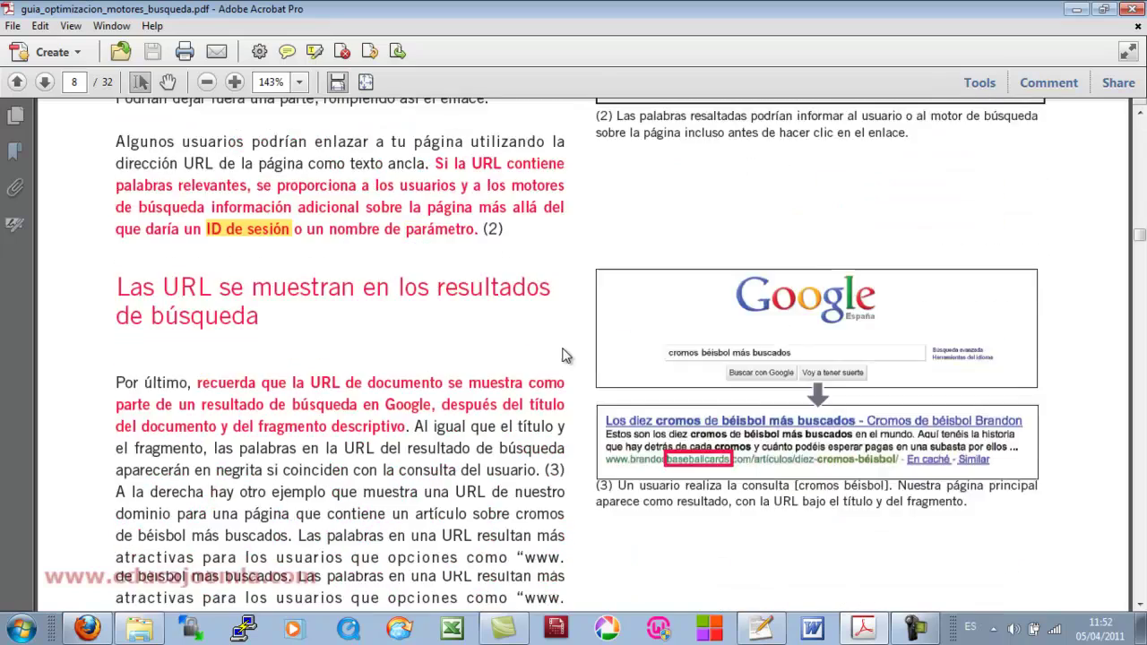
scroll(566, 347, down, 10)
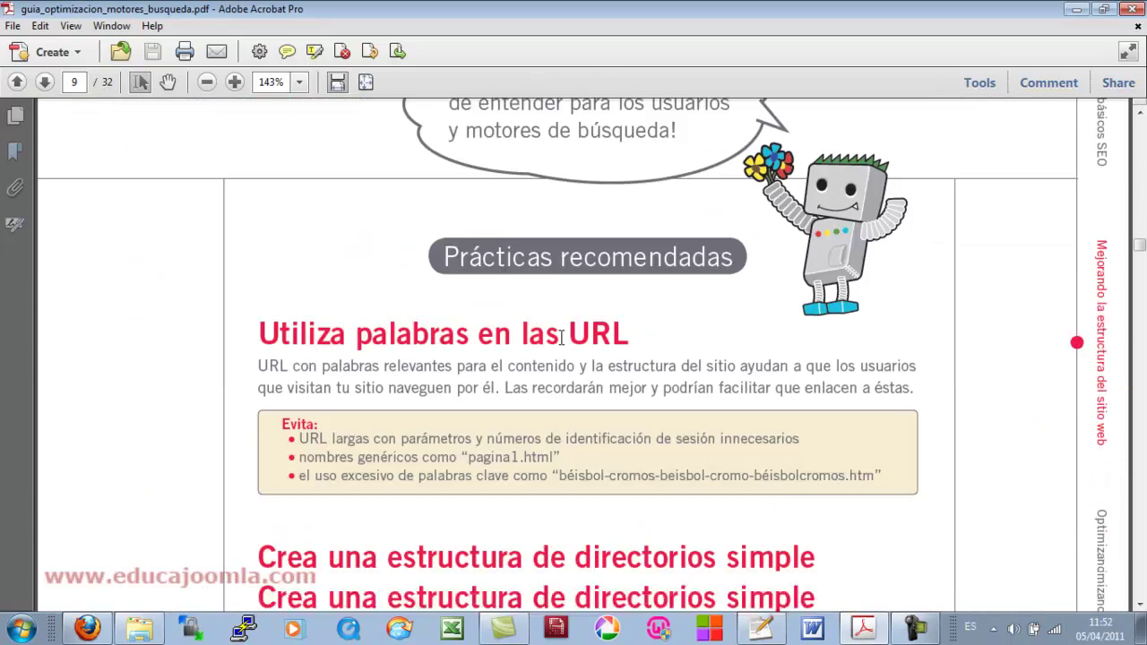
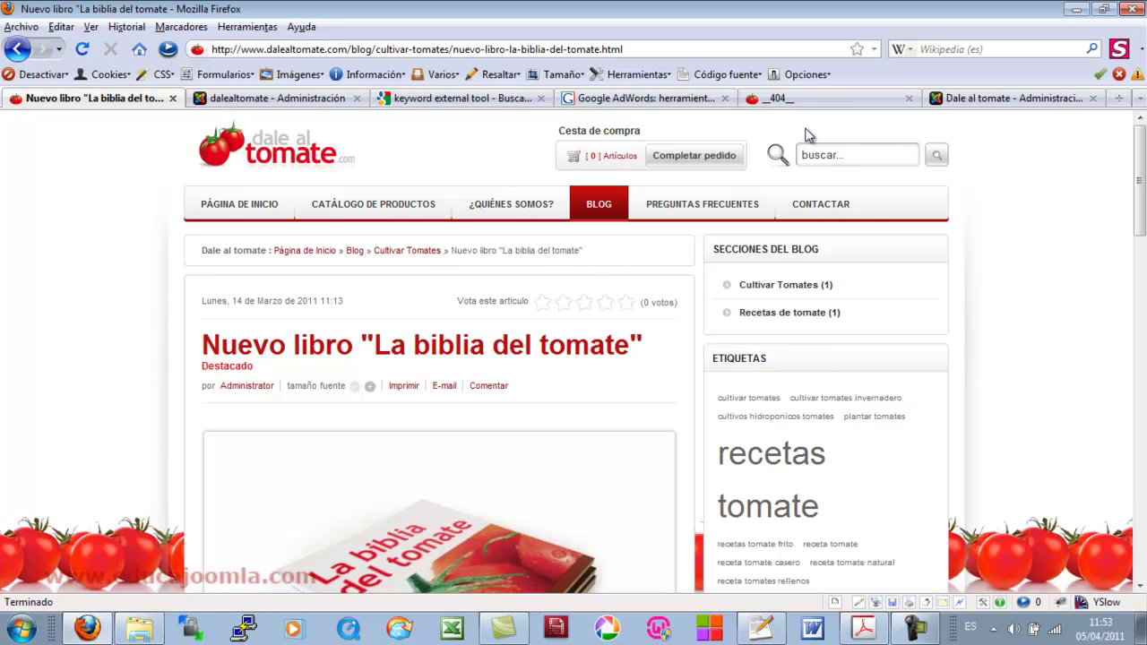
Return to the SEO guide PDF and read the pages on navigation links and on users removing part of a URL
click(863, 627)
scroll(652, 421, down, 10)
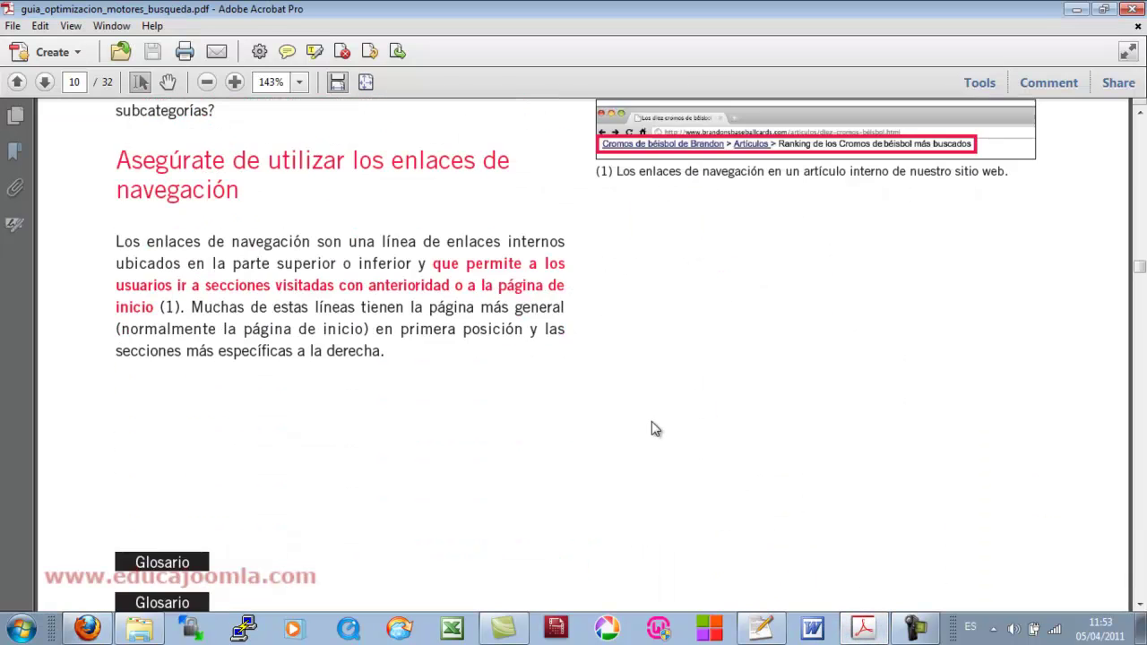
scroll(633, 425, down, 3)
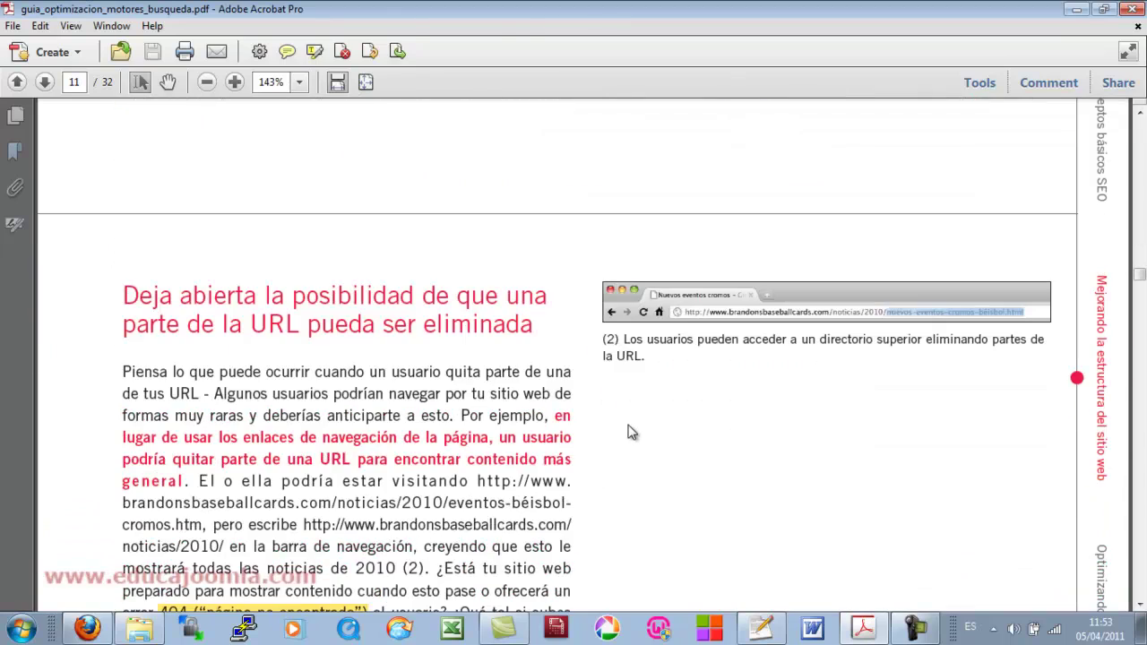
scroll(628, 434, down, 3)
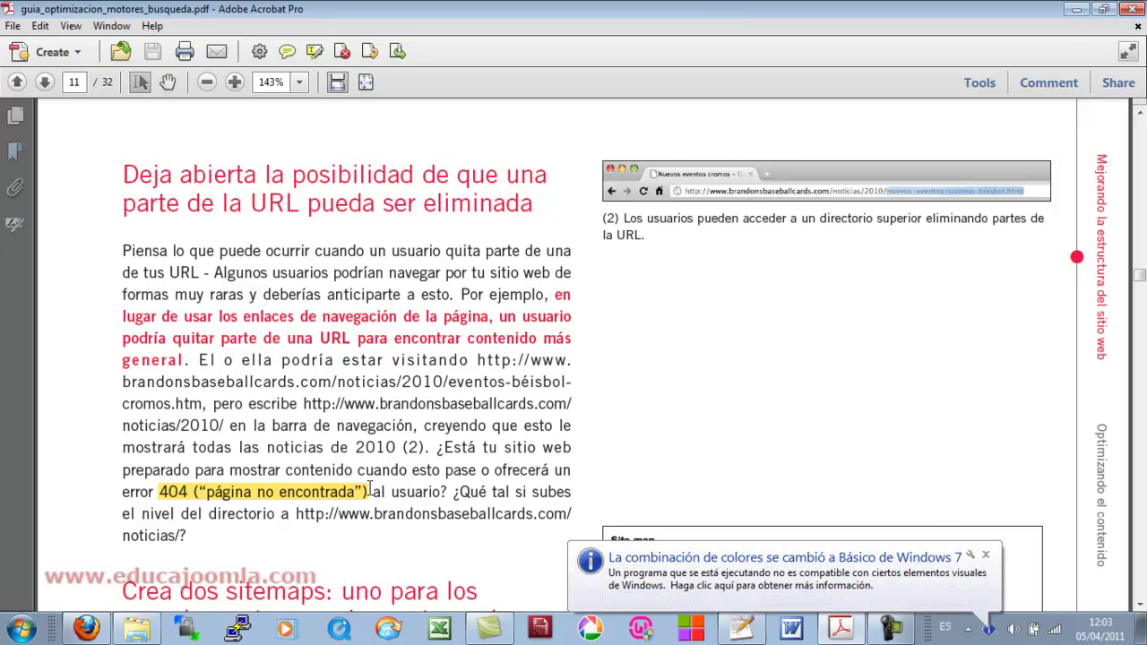
click(986, 554)
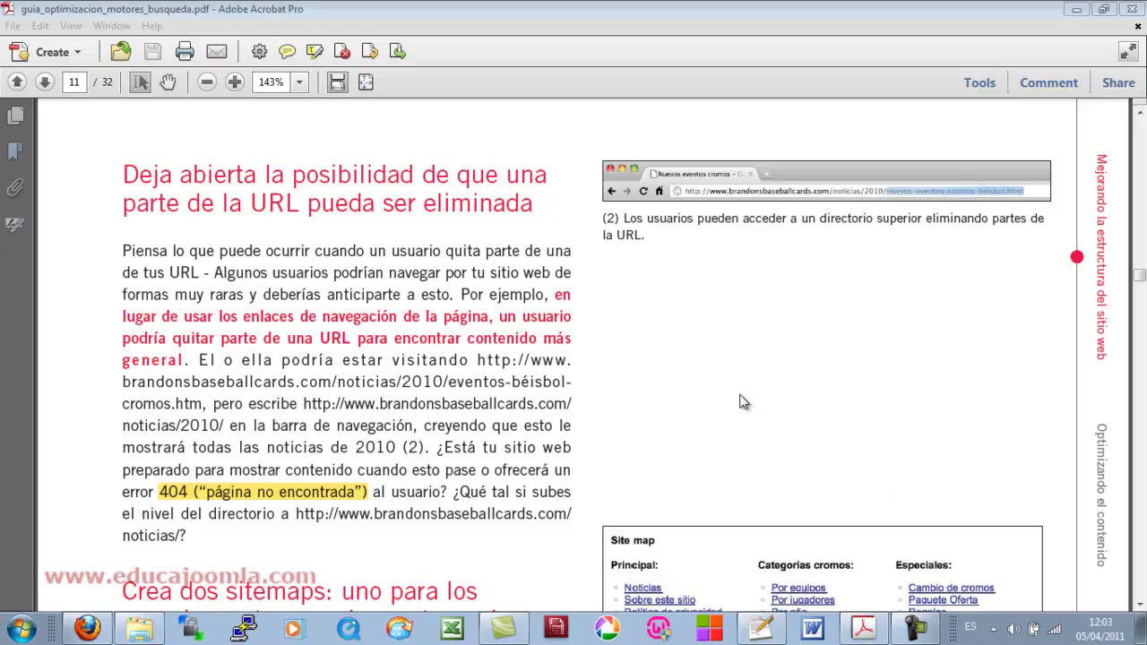
Switch to Firefox and open the Recetas de tomate category from the public site's product catalogue
click(87, 628)
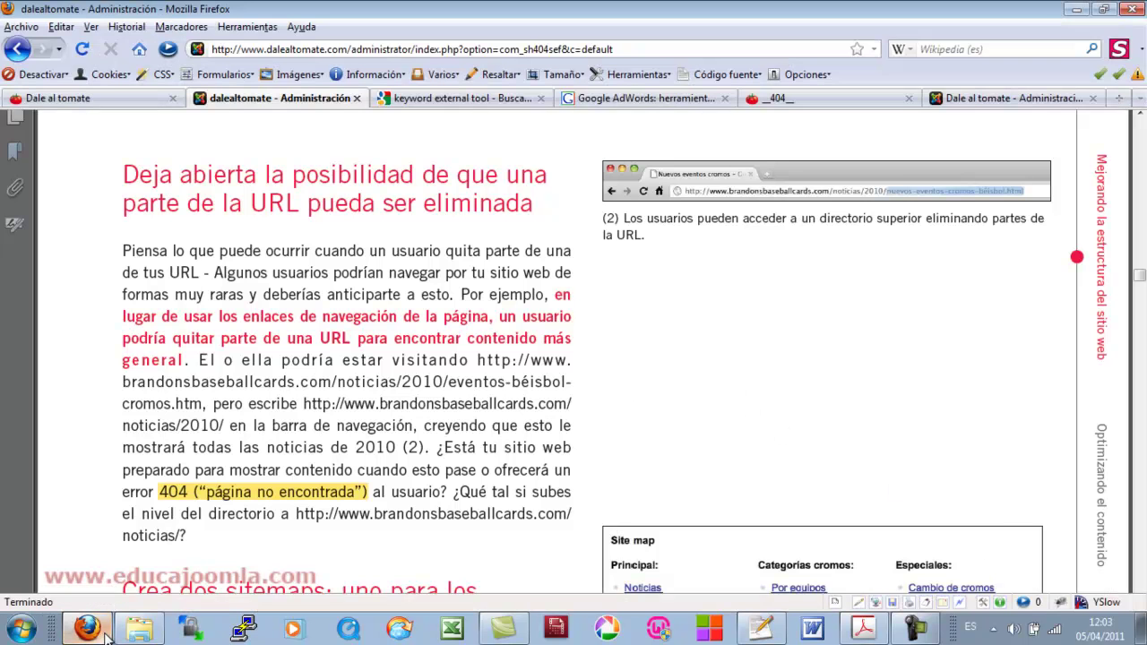
click(133, 107)
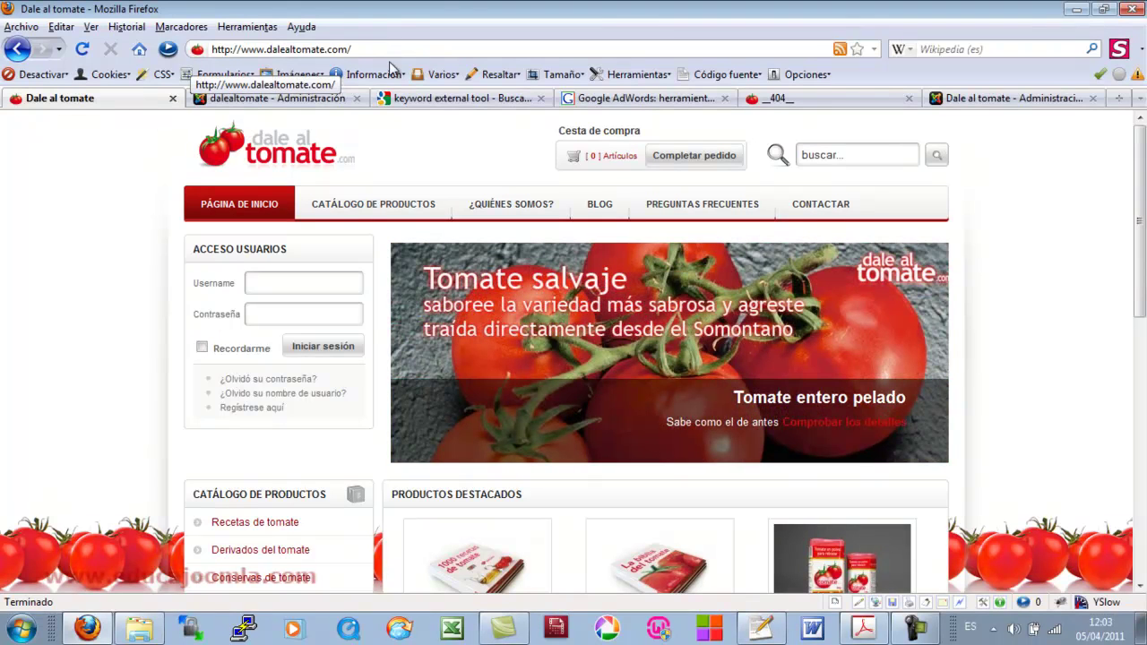
click(275, 530)
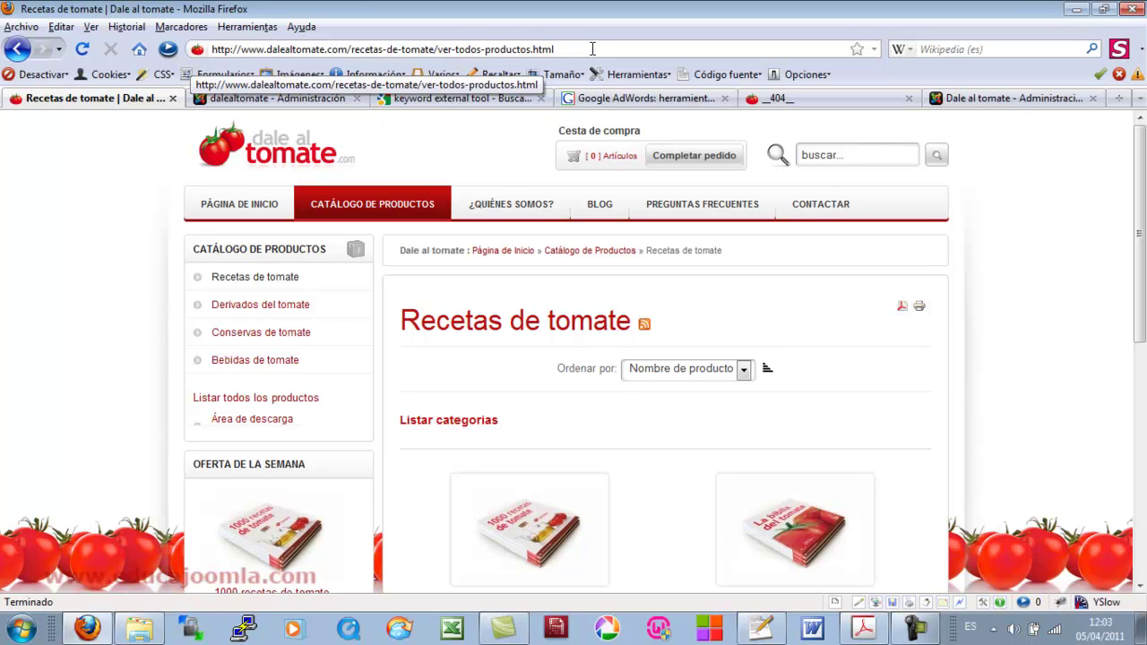
Remove ver-todos-productos.html from the page address and load the parent directory recetas-de-tomate/
drag(439, 50, 606, 51)
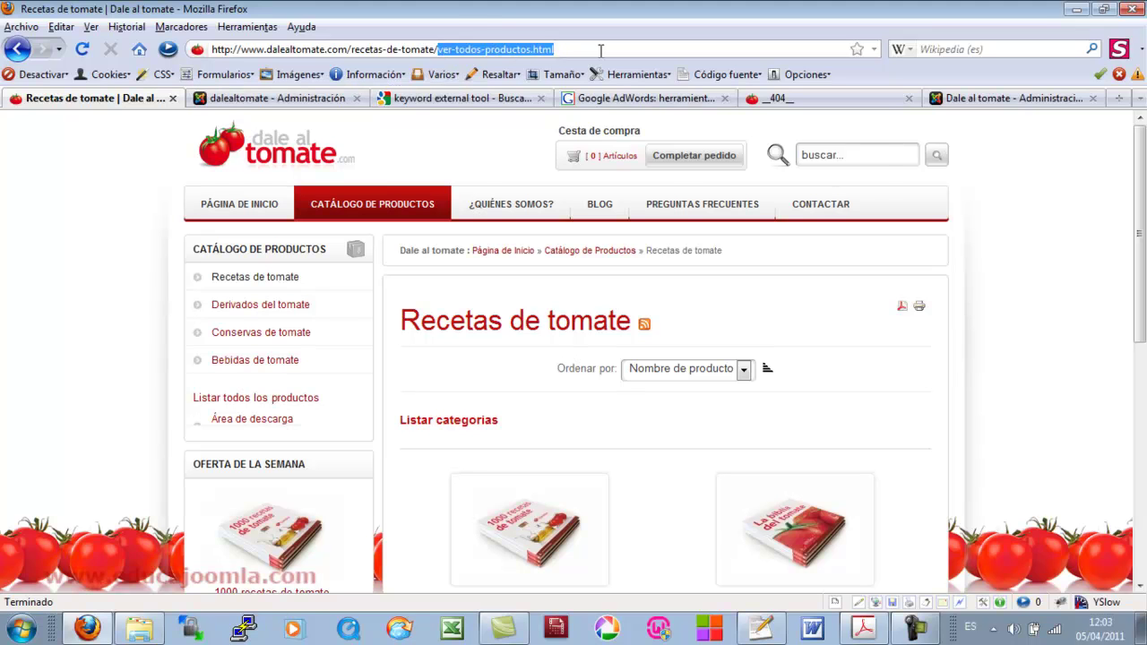
key(BackSpace)
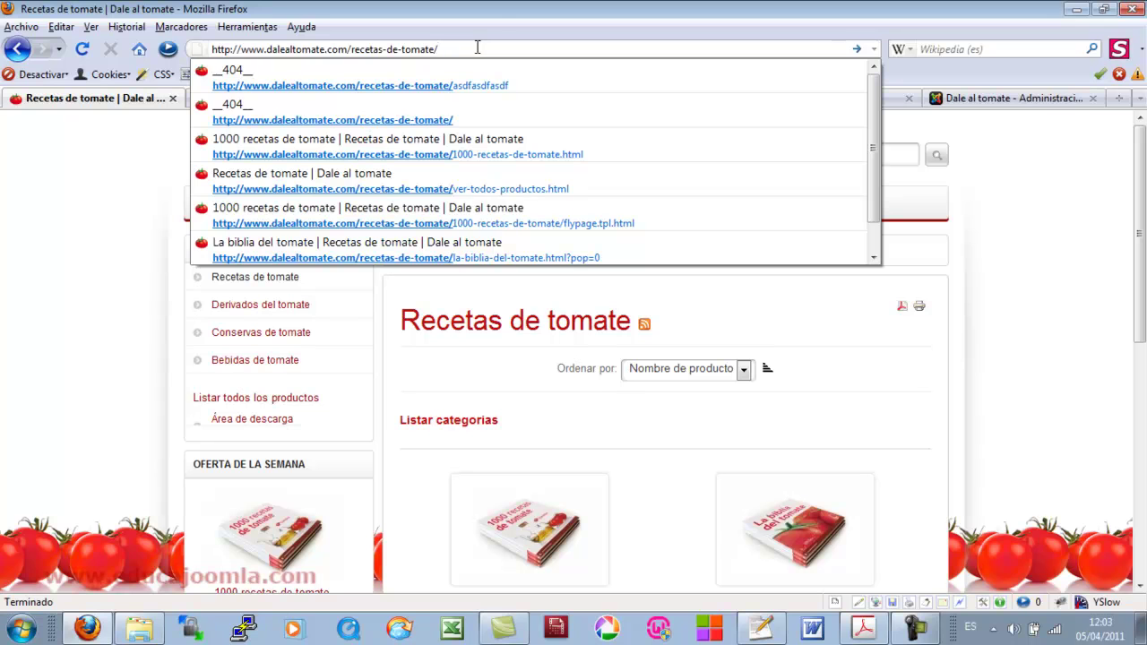
key(Return)
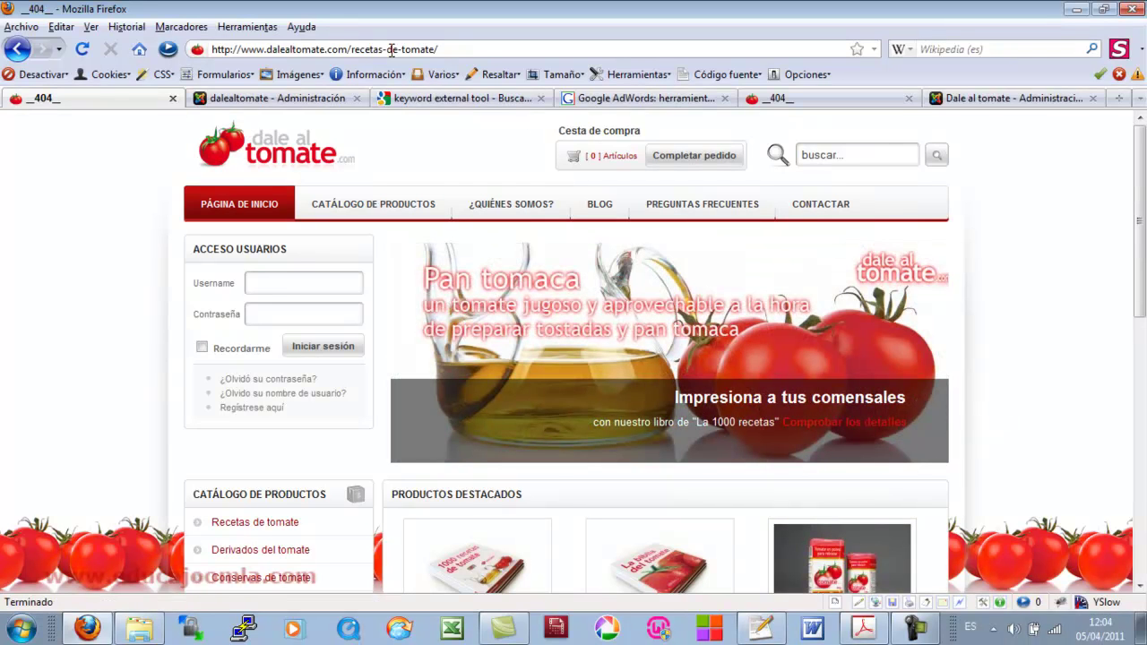
Replace recetas-de-tomate/ in the public site's address with recetas and load that shortened URL
drag(352, 49, 514, 46)
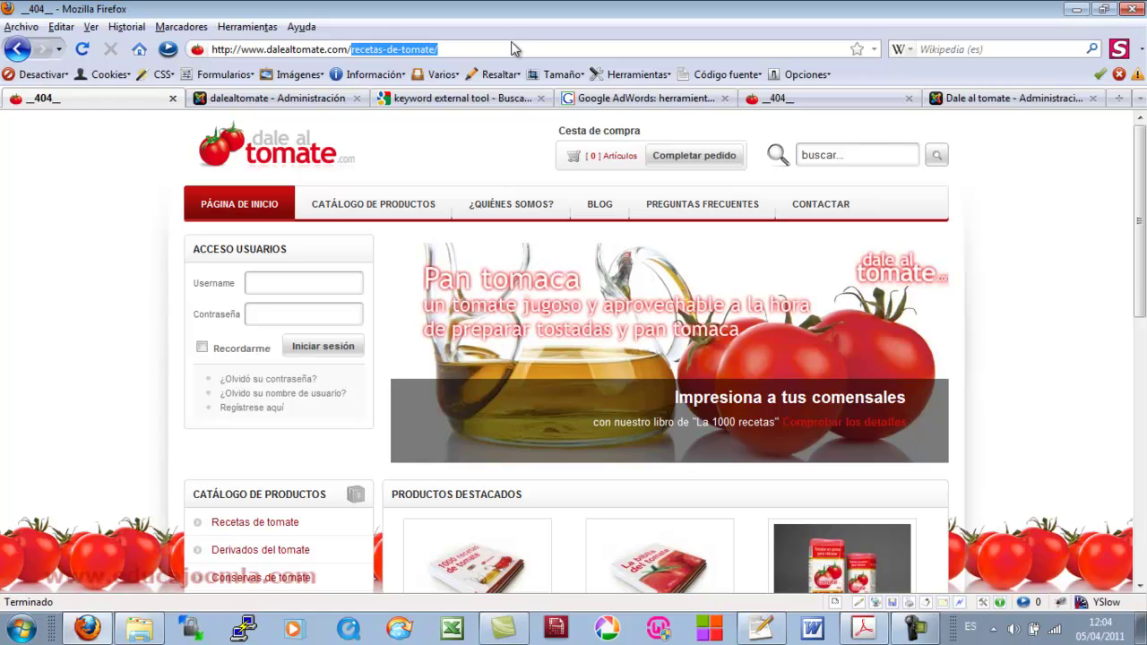
key(BackSpace)
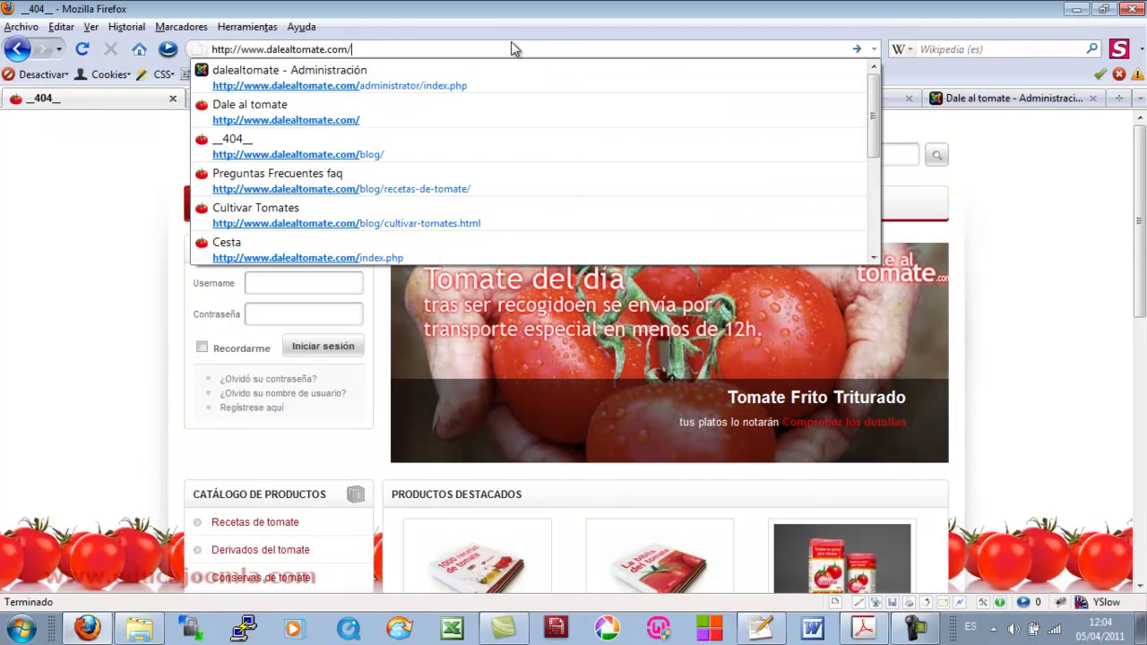
text(rece)
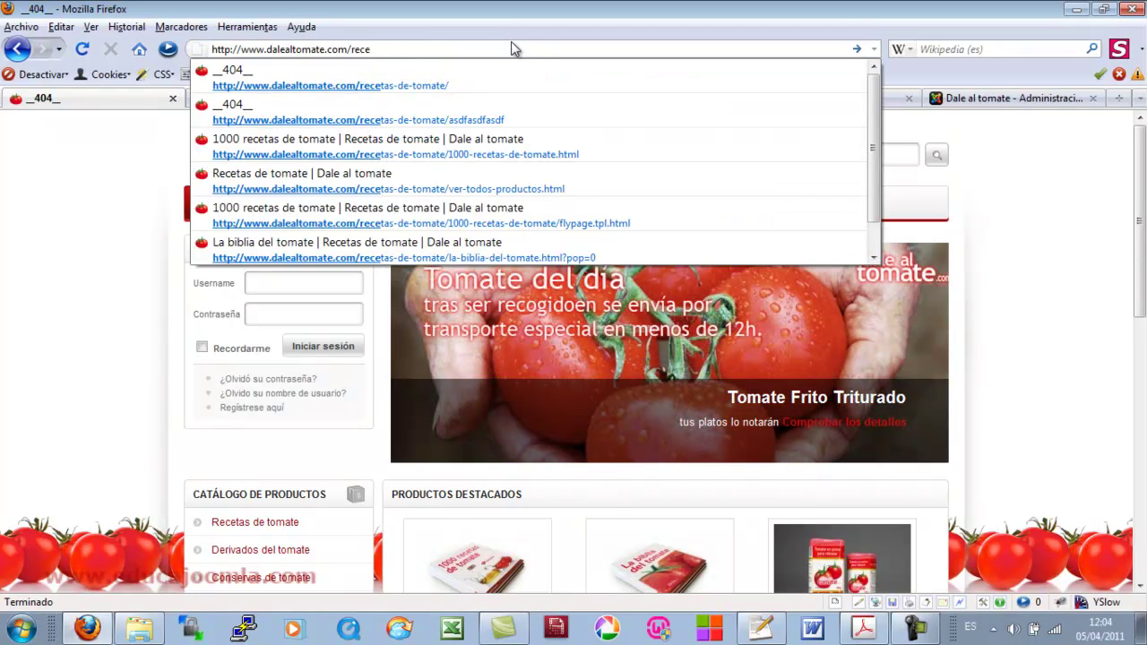
text(tas)
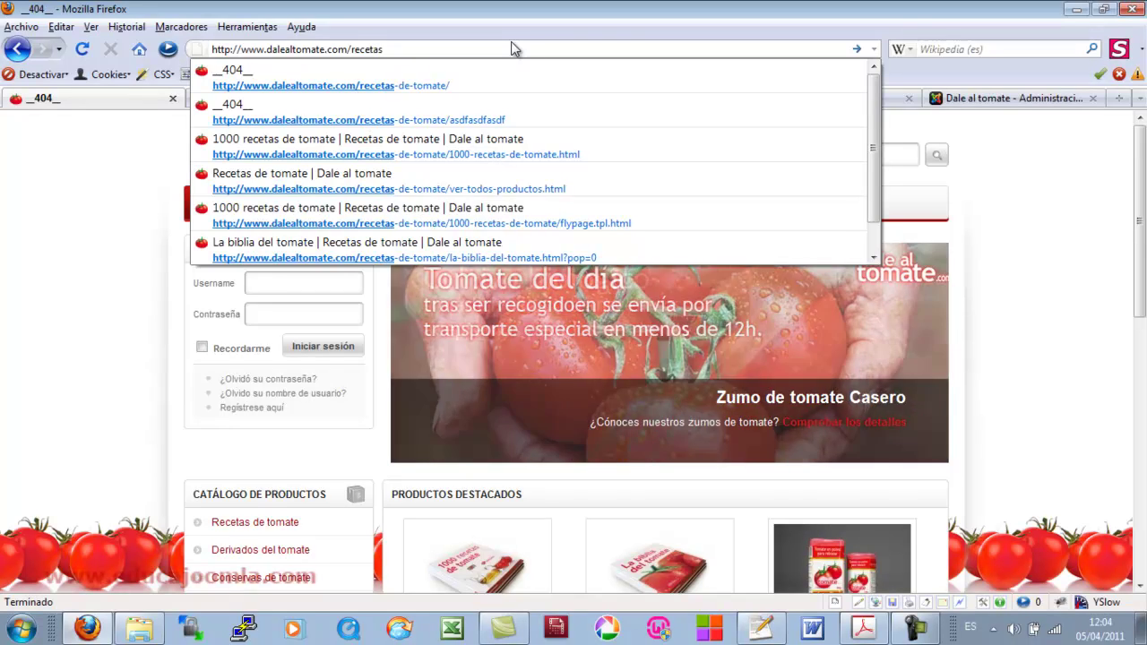
key(Return)
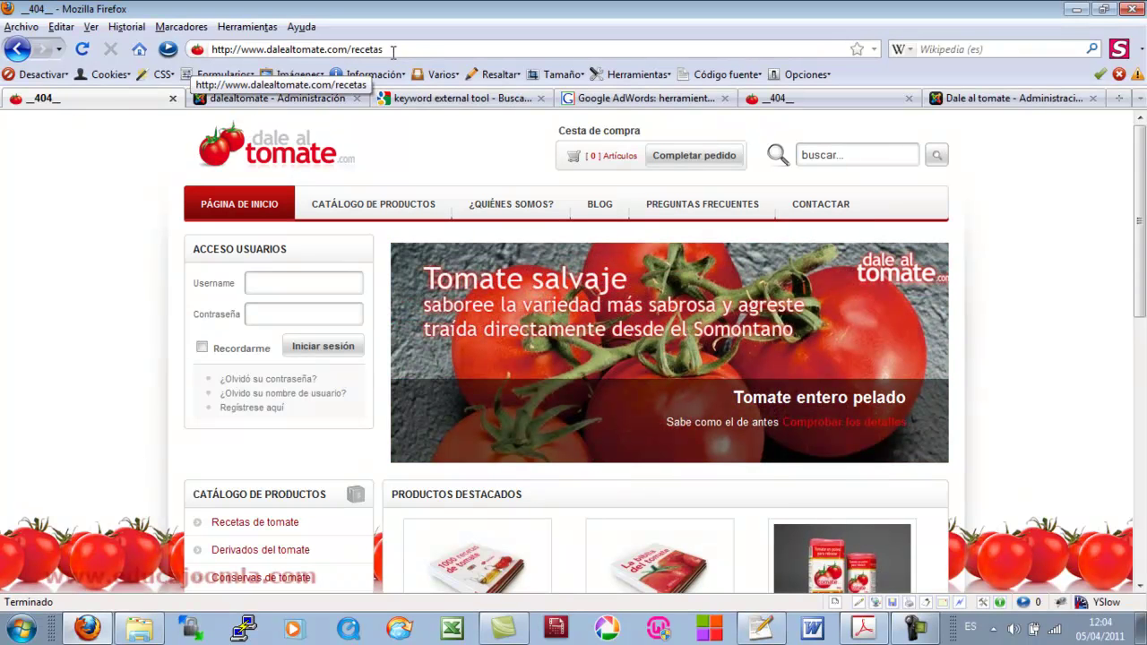
Open sh404SEF's 404 requests manager in the site administration and compare its logged requests with the address tested on the public site
click(303, 101)
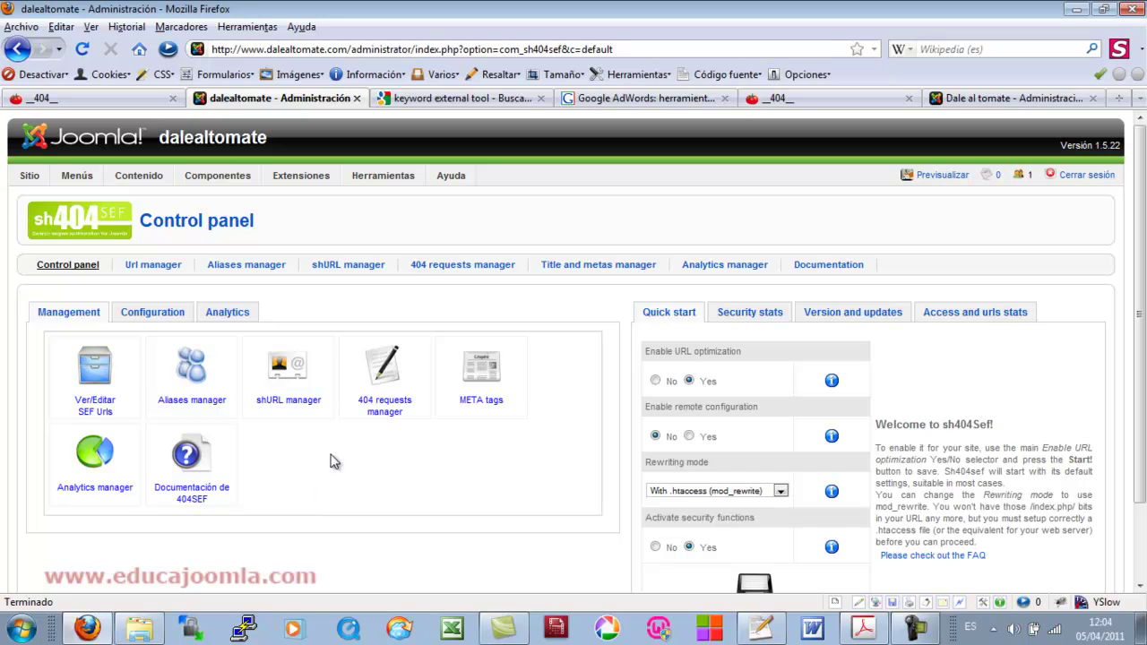
click(488, 273)
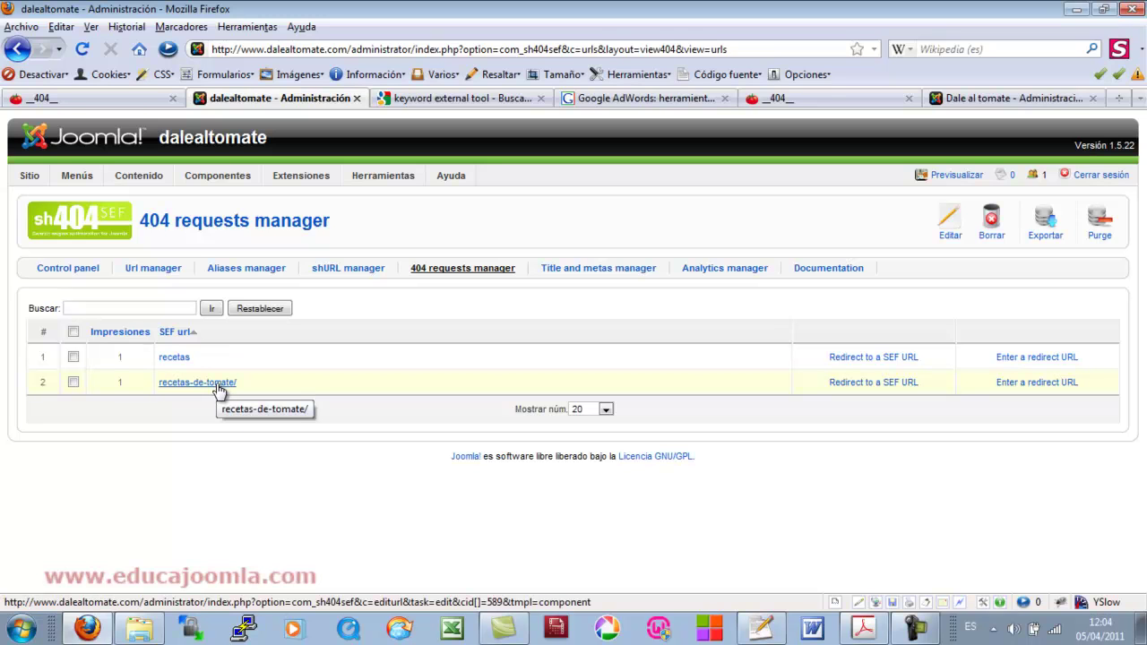
click(174, 357)
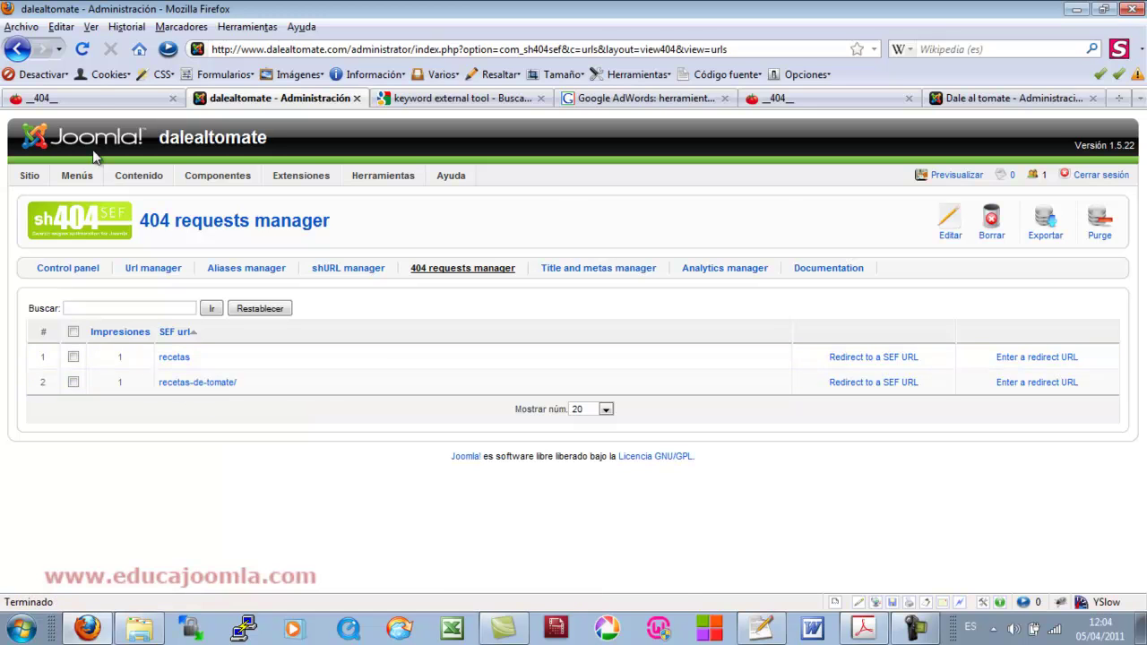
click(92, 95)
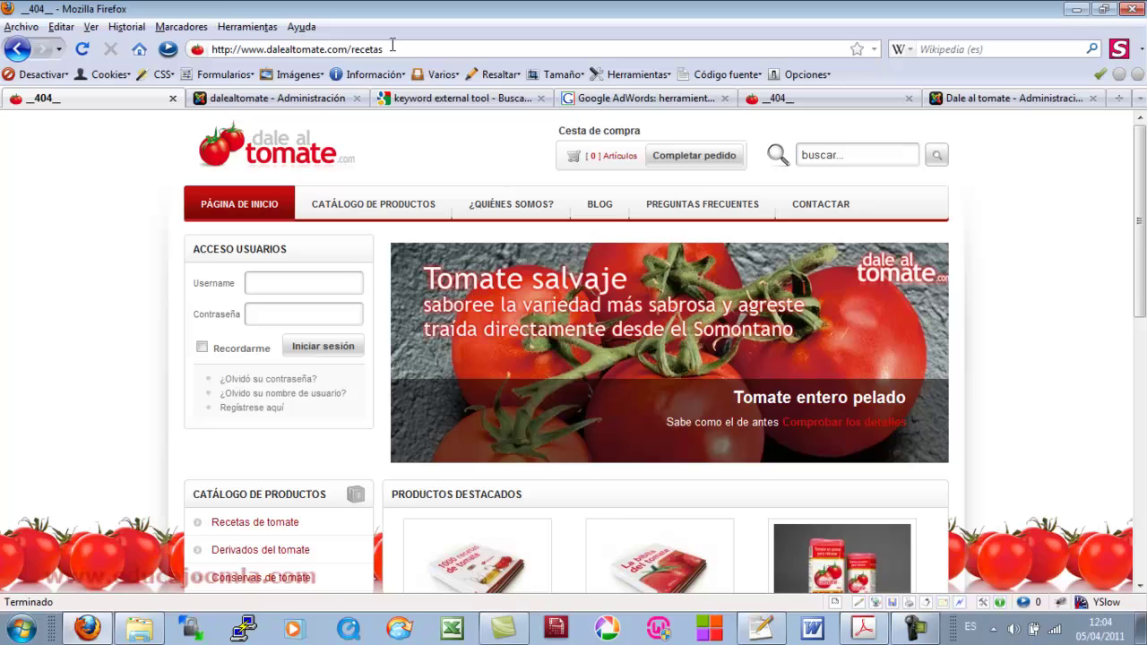
click(332, 98)
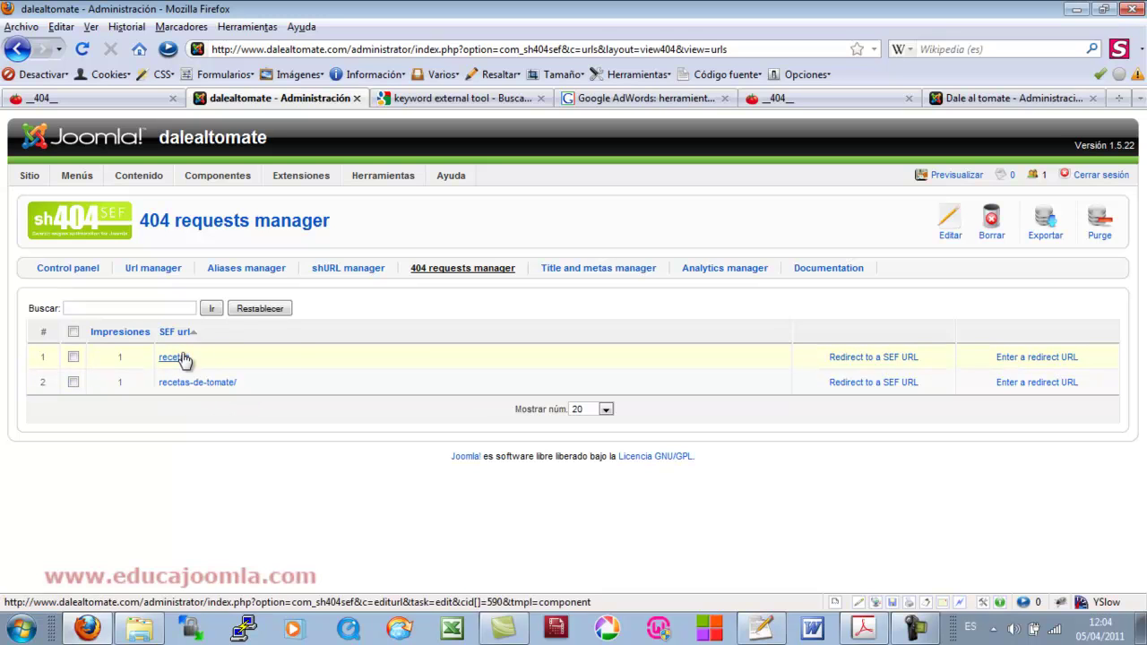
View the similar URLs offered as redirect targets for the recetas request and return to the not-found list
mouse_move(855, 367)
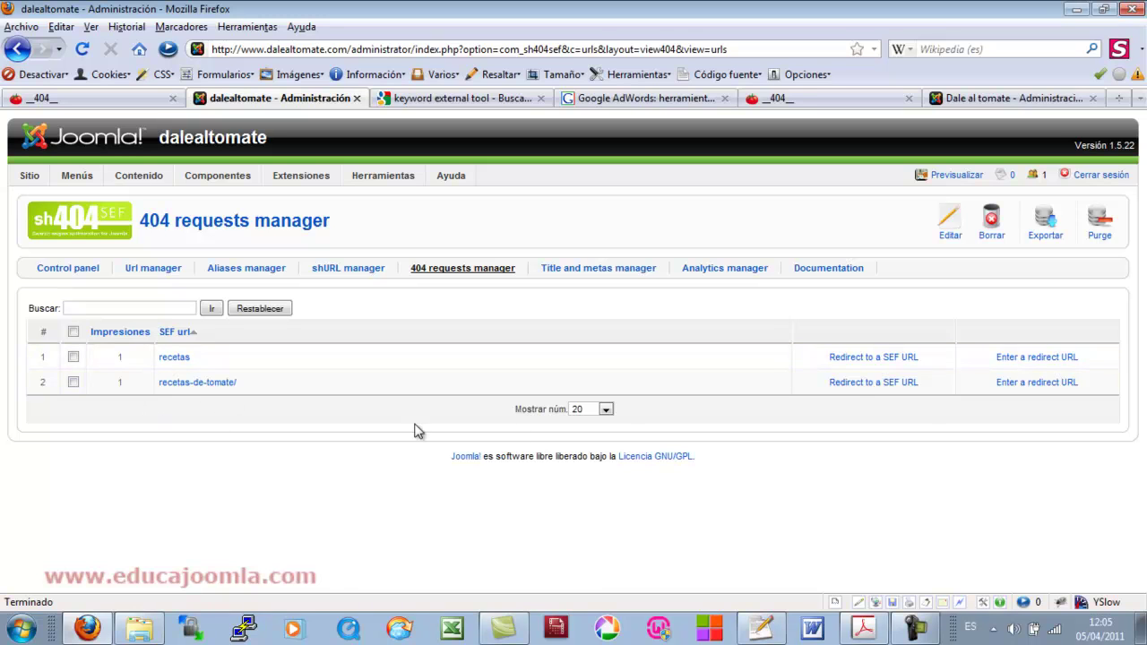
click(875, 358)
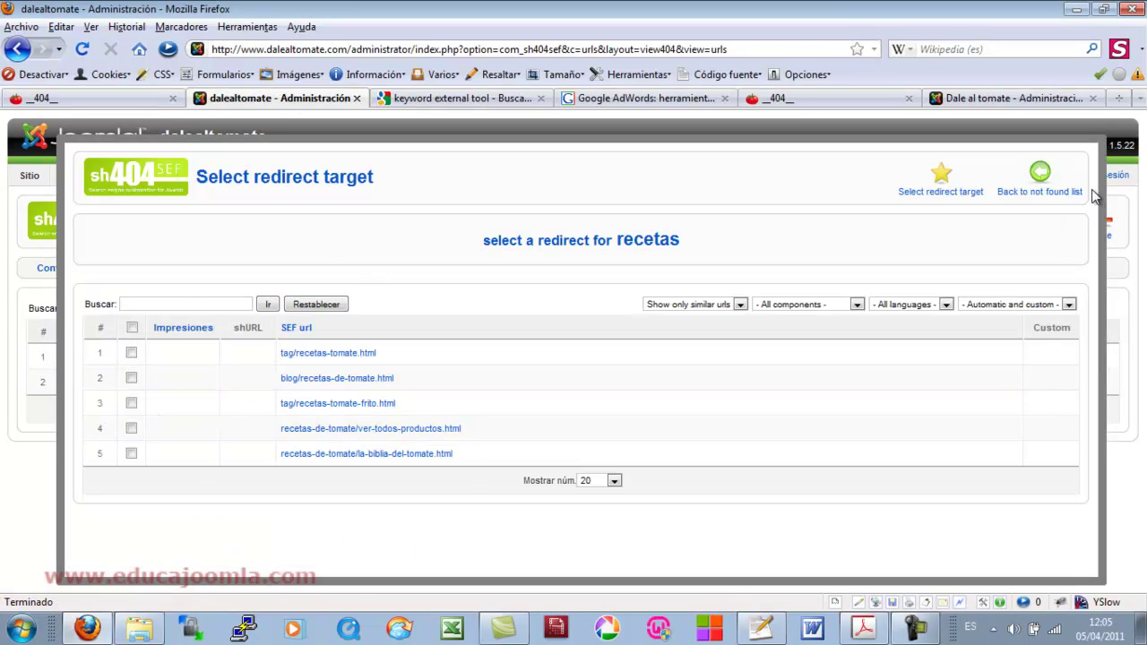
click(1040, 172)
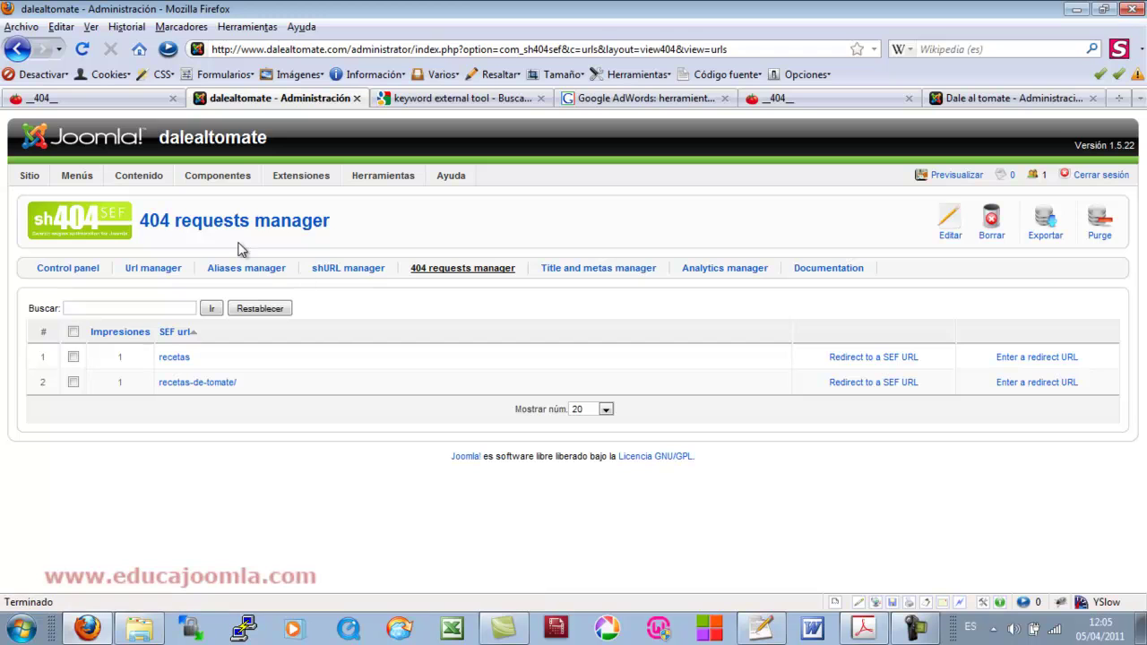
Check the public site's 404 page, and open the __404__ article for editing from the administration's article manager
click(122, 98)
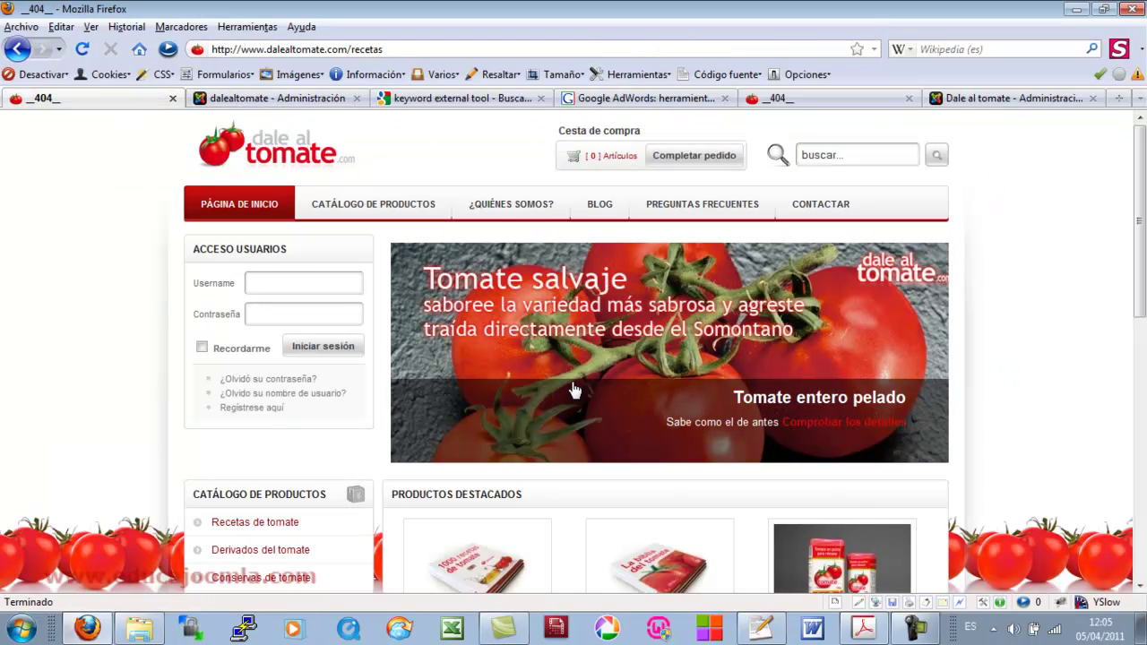
click(273, 101)
mouse_move(136, 177)
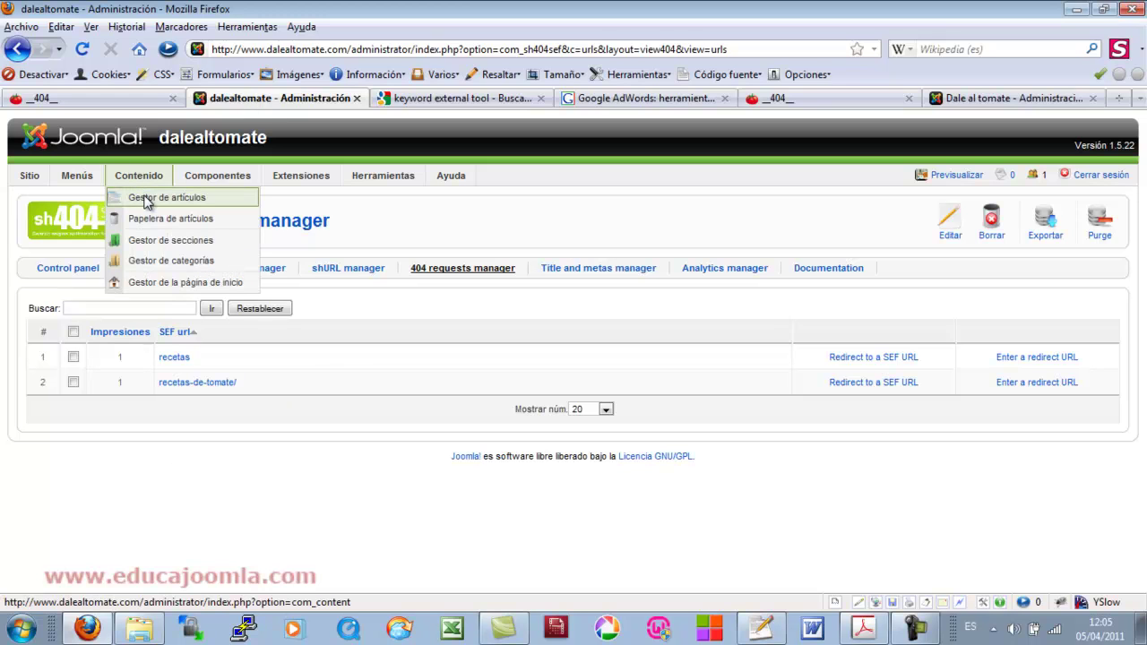
click(146, 201)
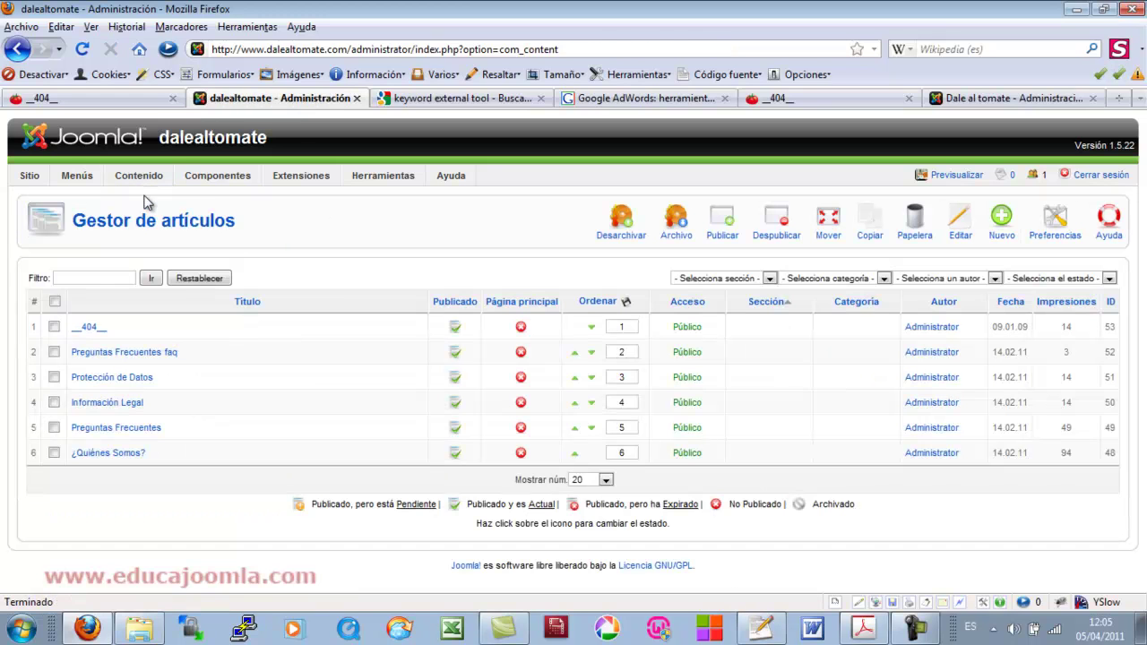
mouse_move(191, 185)
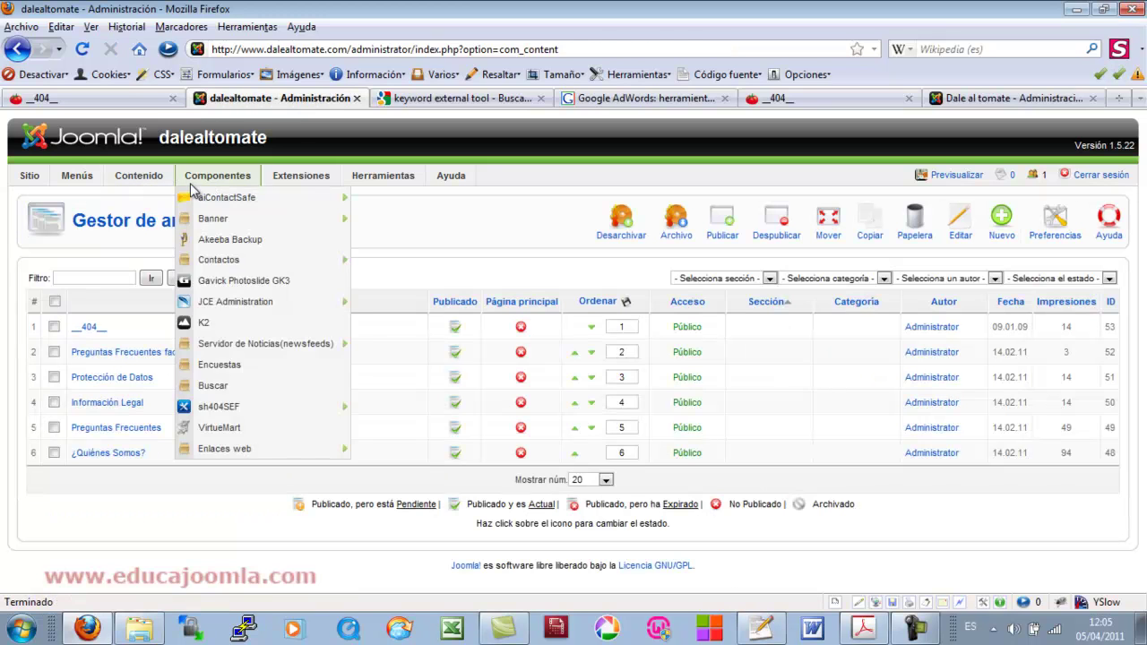
click(89, 328)
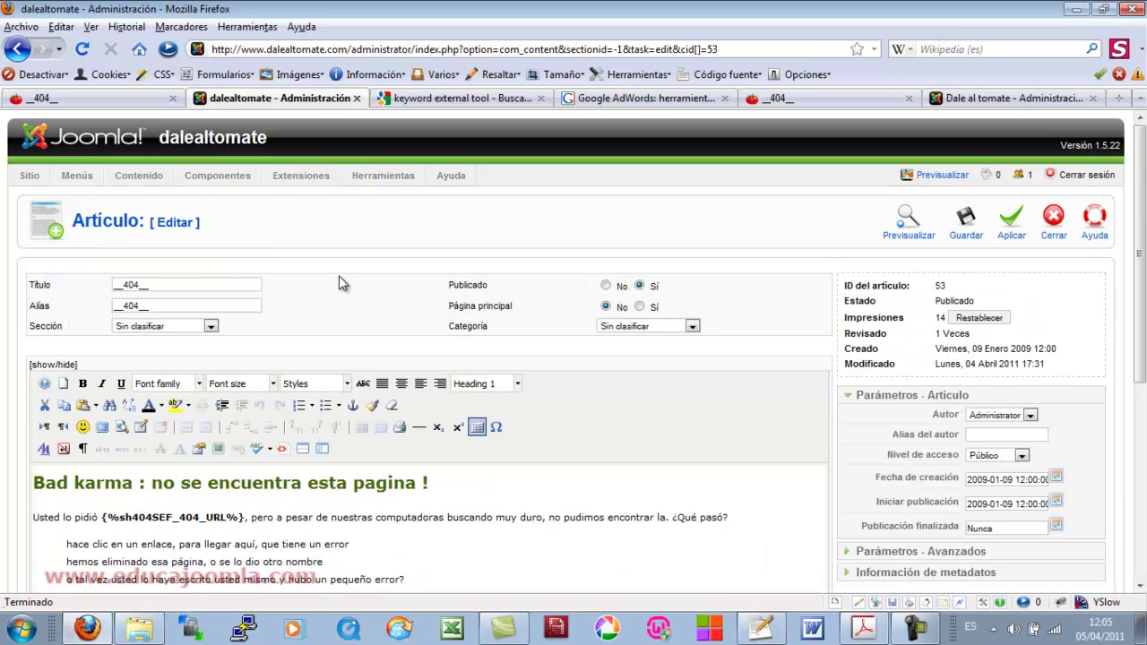
Replace the 404 text with the version headed "La página que está solicitando no se encuentra en nuestro servidor !!!" and save the article
scroll(309, 376, down, 2)
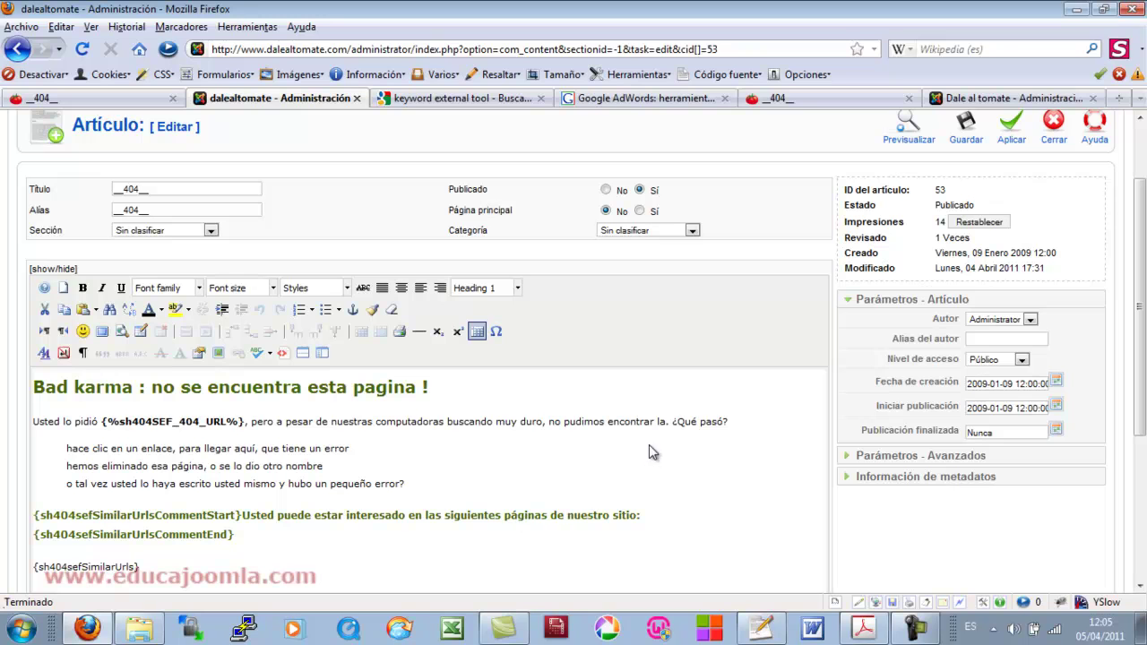
drag(141, 567, 21, 394)
text(La página que está solicitando no se encuentra en nuestro servidor !!! Ha solicitado acceder a la siguiente página {%sh404SEF_404_URL%}, pero ésta no se encuentra en nuestro servidor. ¿Qué ha podido suceder? 1º Ha hecho clic en un enlace, para llegar aquí, que contiene un error. 2º Hemos eliminado esa página, o se lo dio otro nombre. 3º Tal vez haya escrito la url usted mismo y haya cometido algún pequeño error. {sh404sefSimilarUrlsCommentStart}Usted puede estar interesado en las siguientes páginas de nuestro sitio: {sh404sefSimilarUrlsCommentEnd} {sh404sefSimilarUrls})
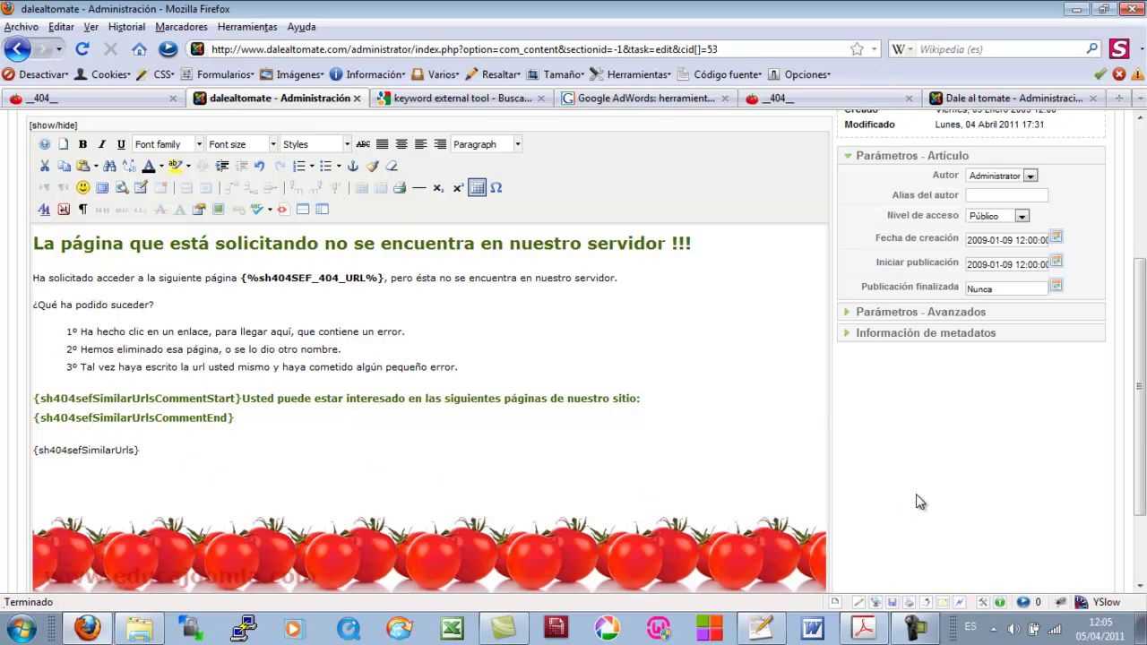
scroll(917, 499, up, 5)
click(966, 178)
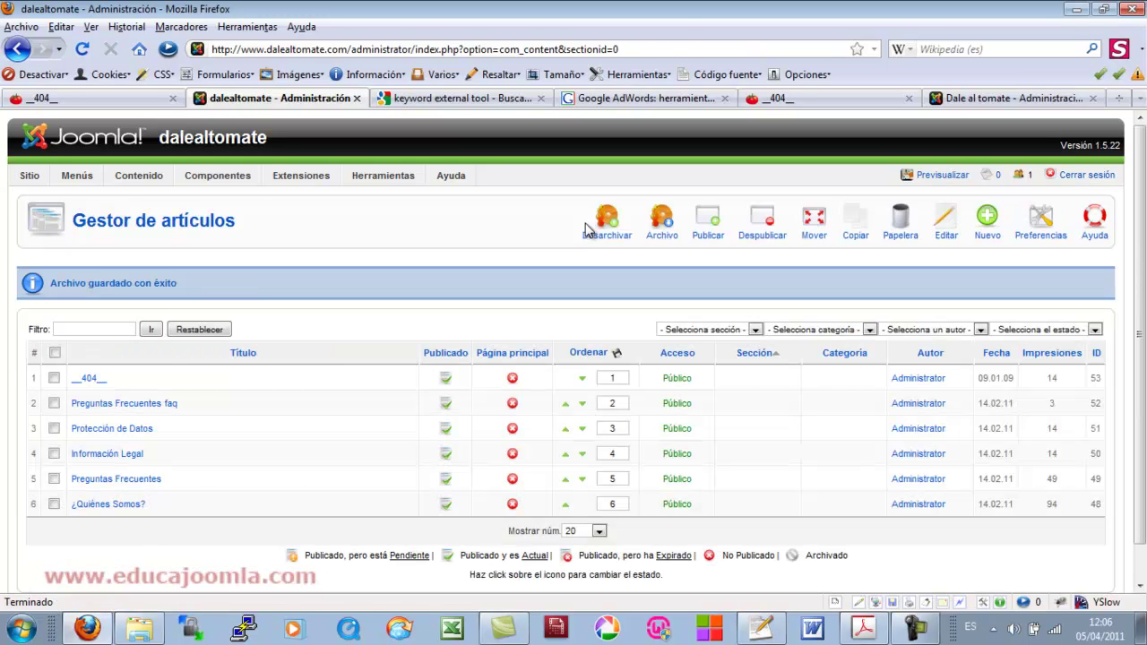
Start a new Main Menu item of the article type Presentación del artículo
mouse_move(122, 179)
mouse_move(85, 177)
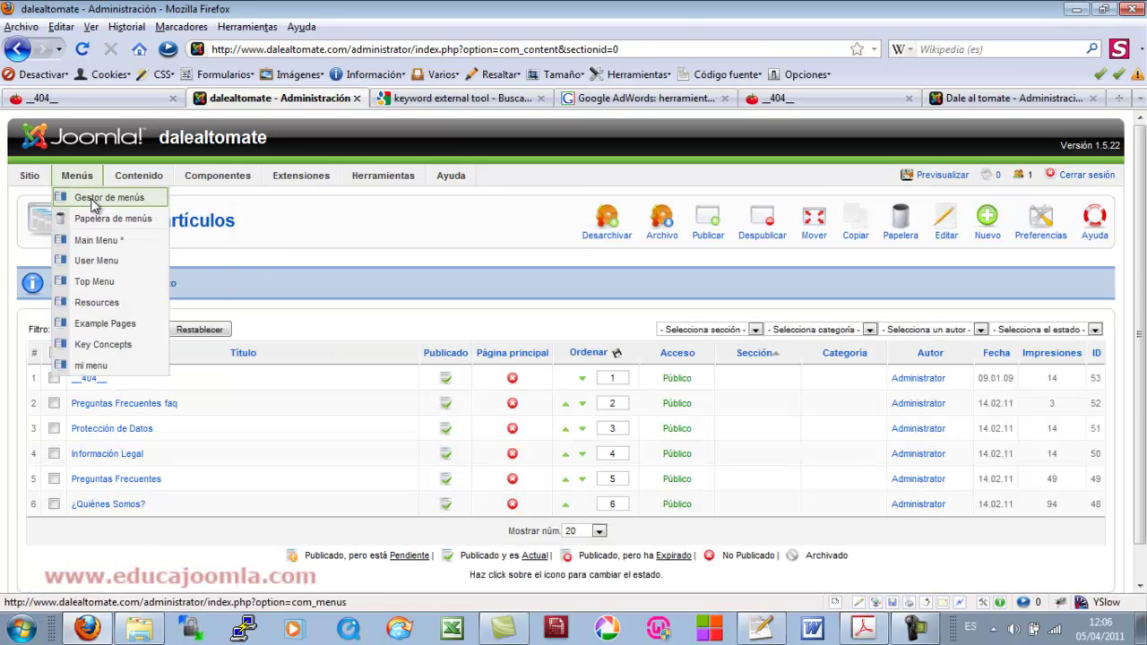
click(94, 201)
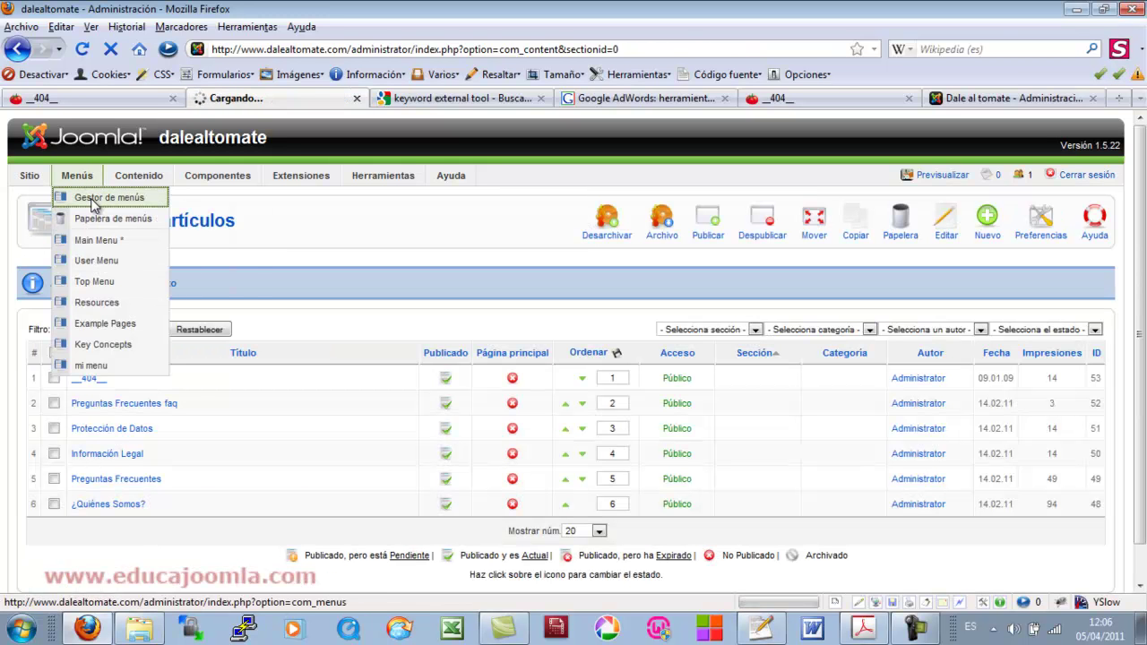
mouse_move(95, 176)
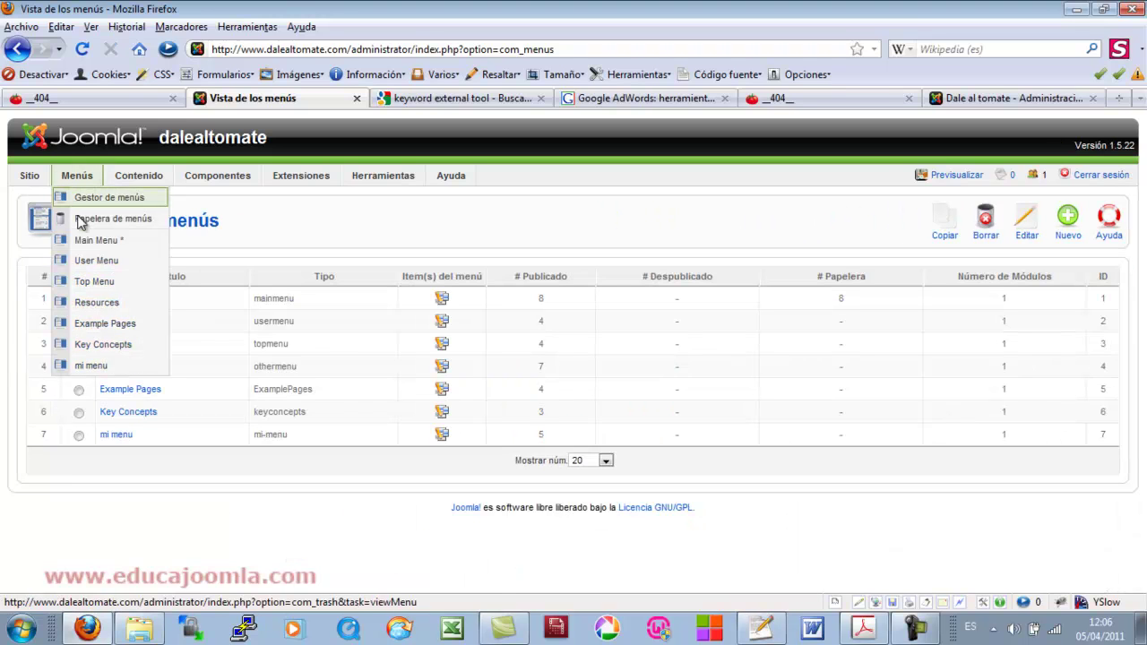
click(93, 243)
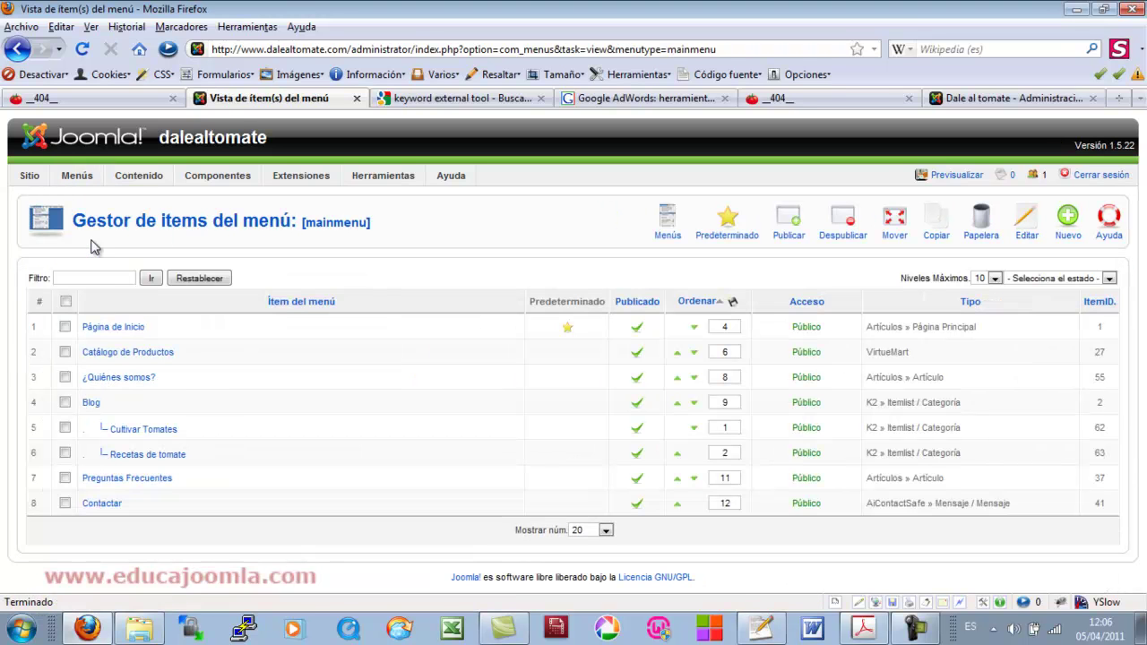
click(1065, 224)
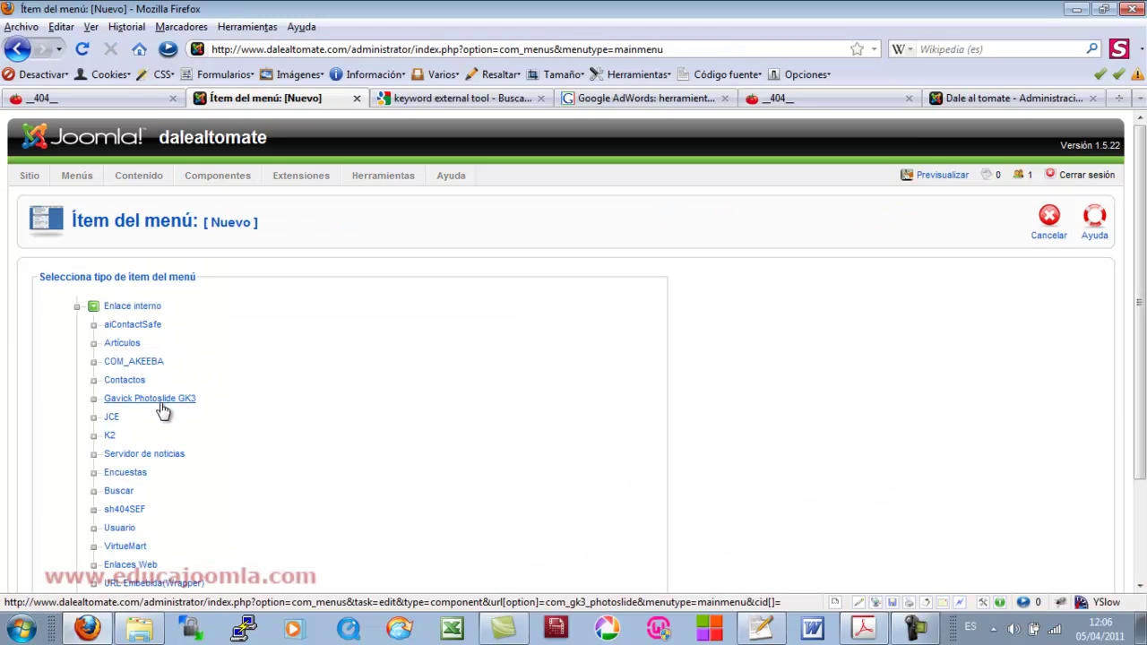
click(163, 344)
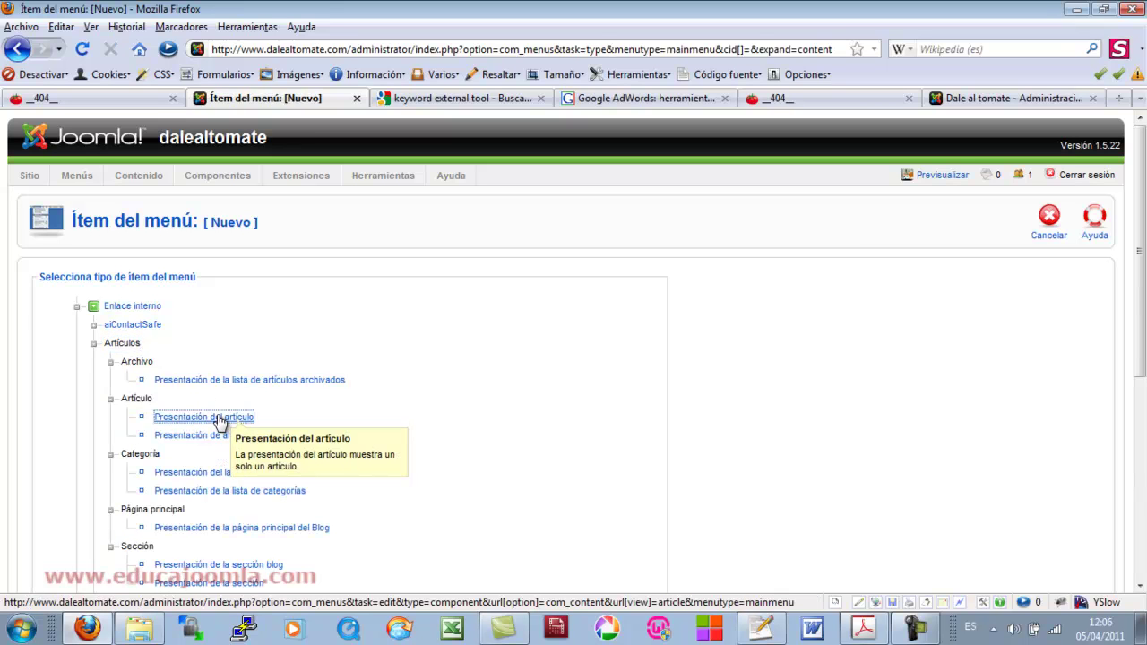
click(219, 418)
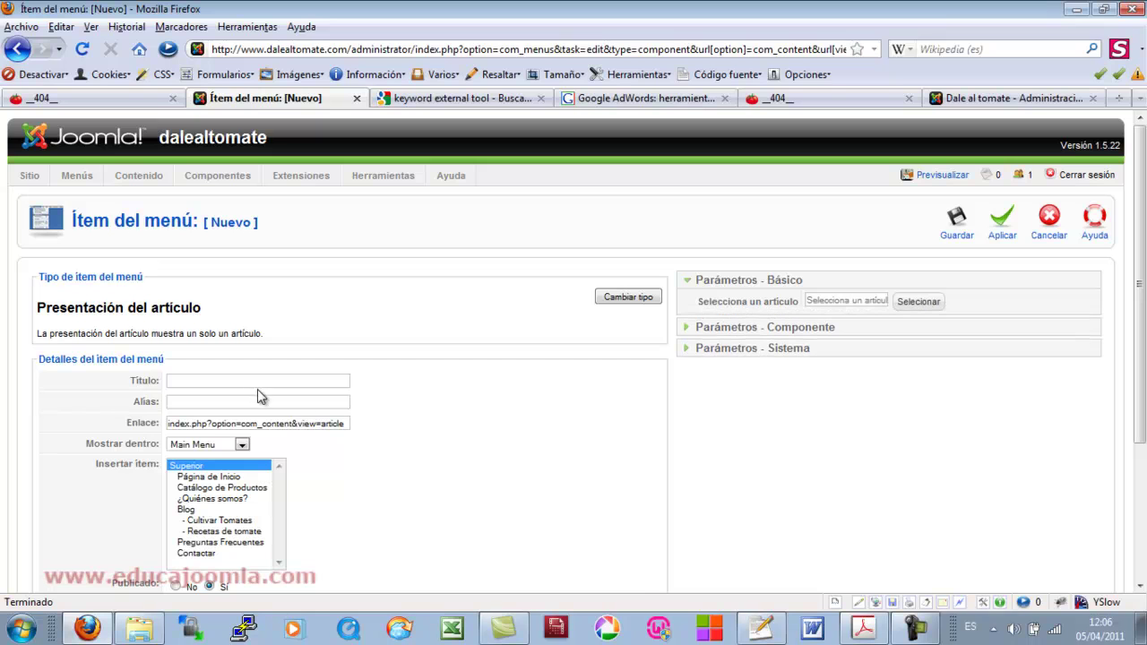
Title the menu item Pagina no encontrada and assign the __404__ article to it
text(Pagina no encontrada)
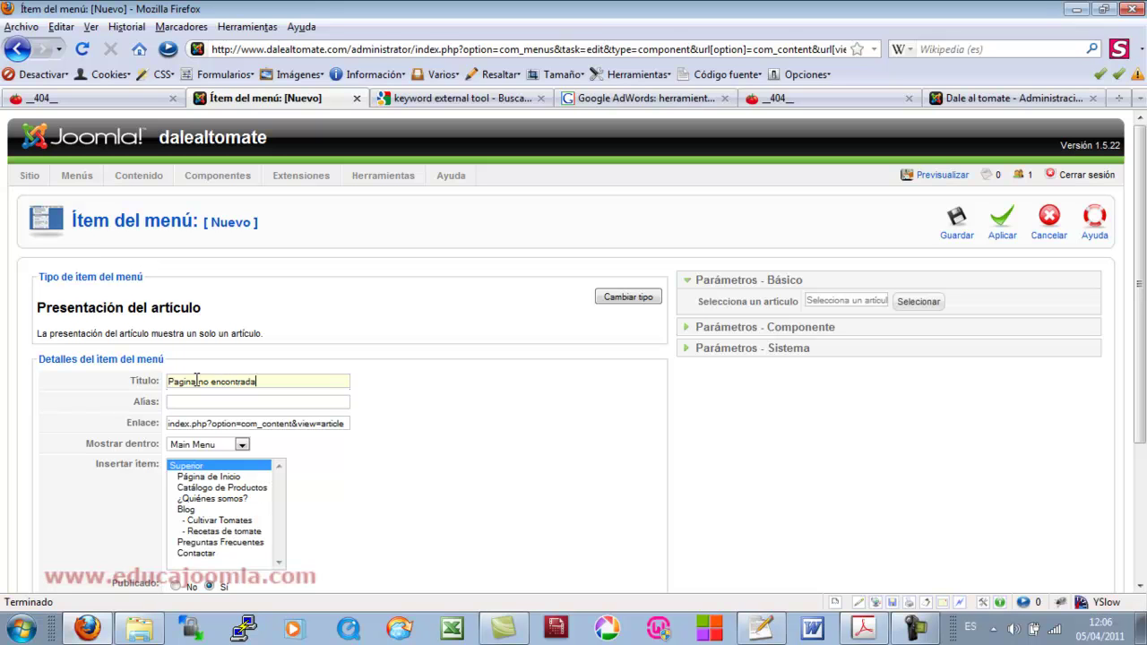
click(920, 305)
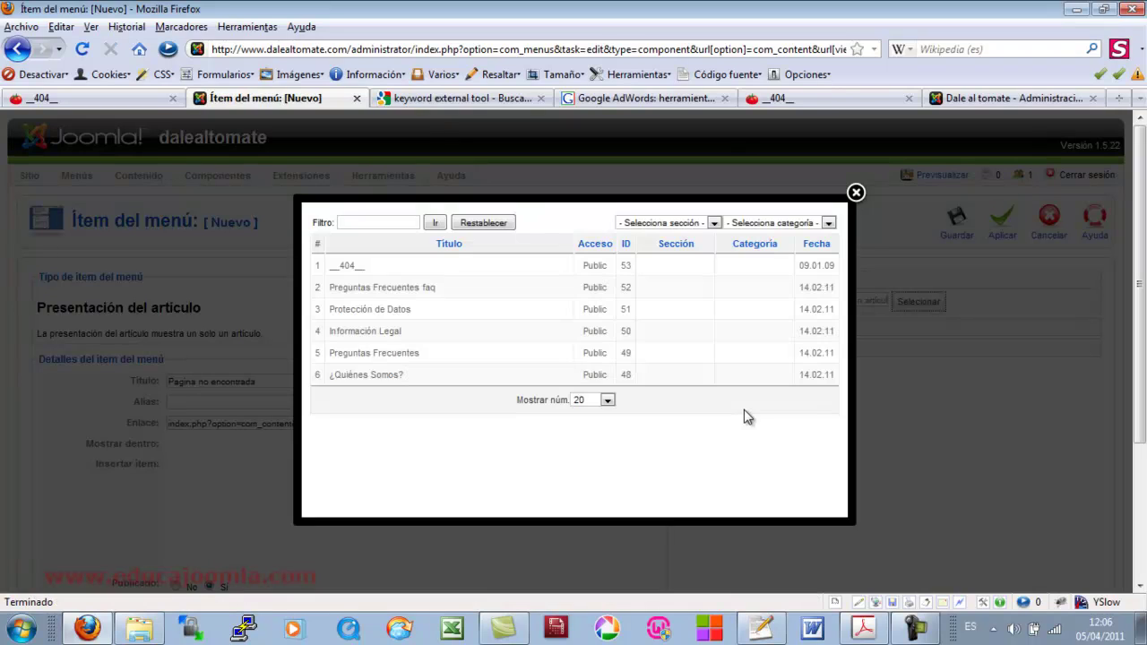
click(349, 266)
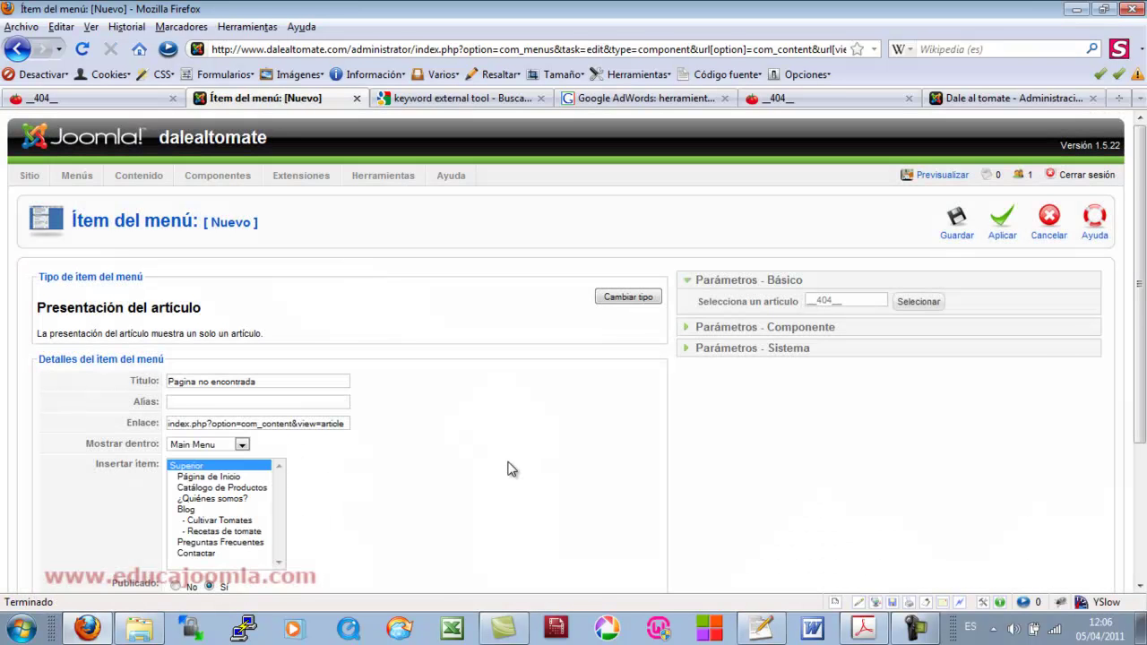
Set the new menu item's Publicado option to No, save it, and check its ItemID in the Main Menu list
scroll(484, 428, down, 2)
scroll(477, 431, down, 2)
click(175, 394)
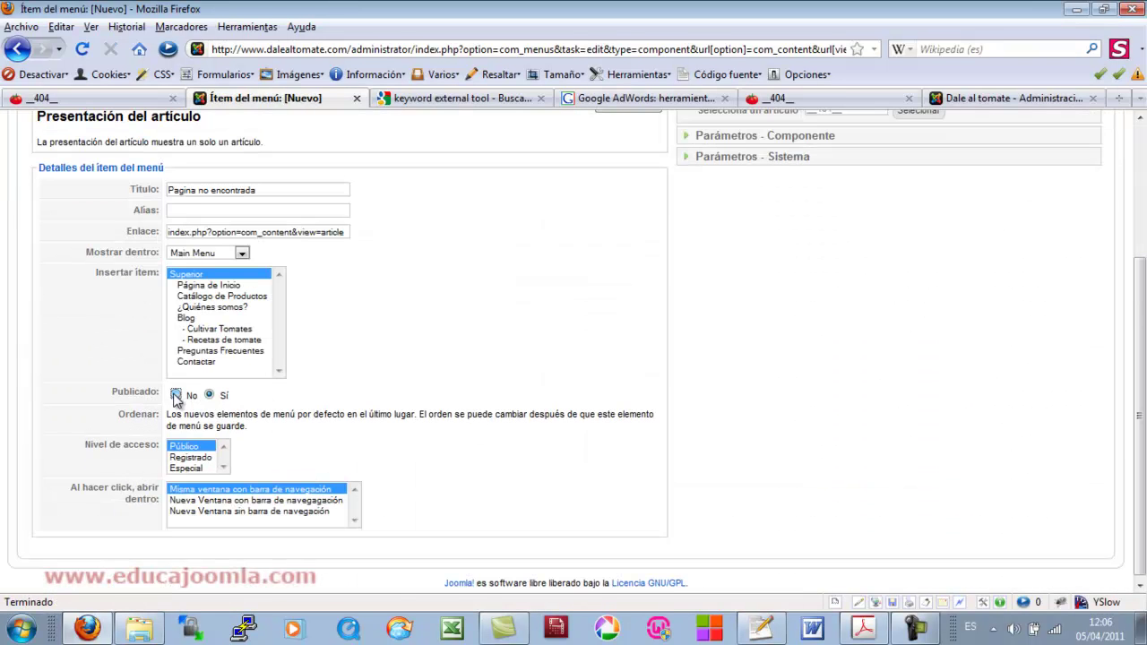
scroll(339, 414, up, 5)
click(955, 223)
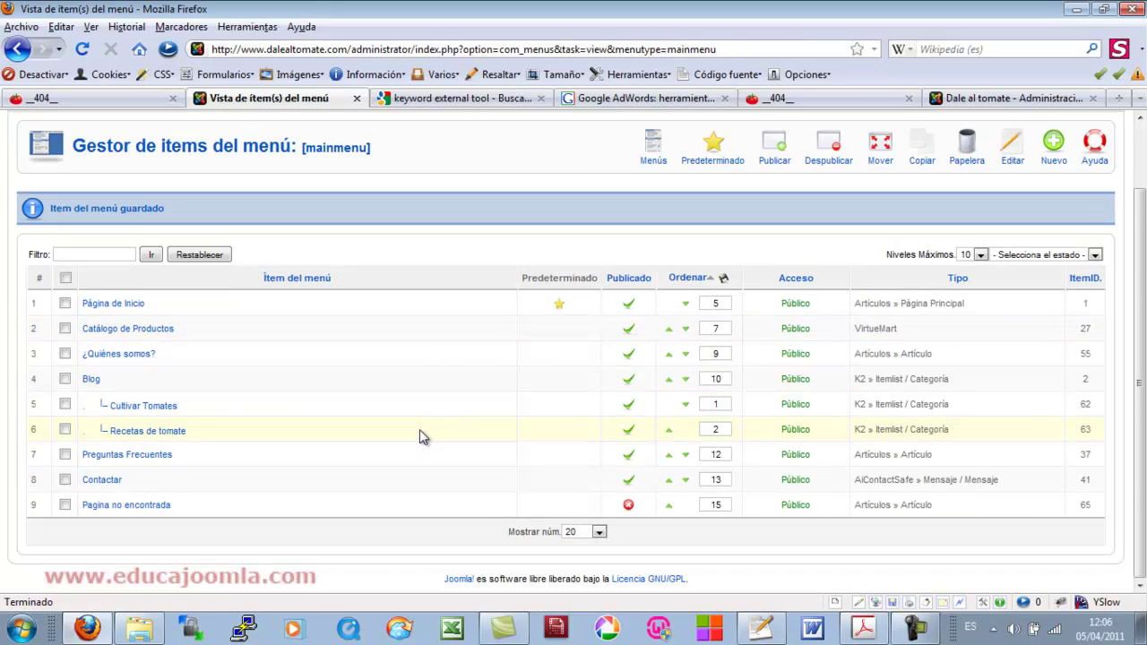
scroll(119, 512, down, 2)
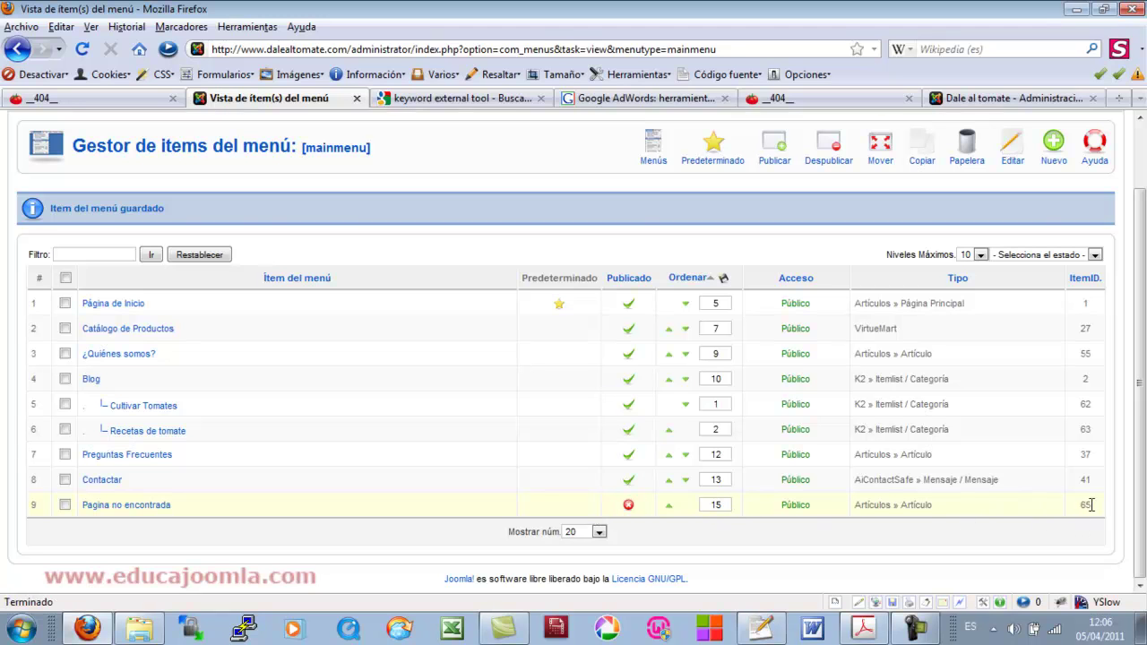
scroll(342, 387, up, 2)
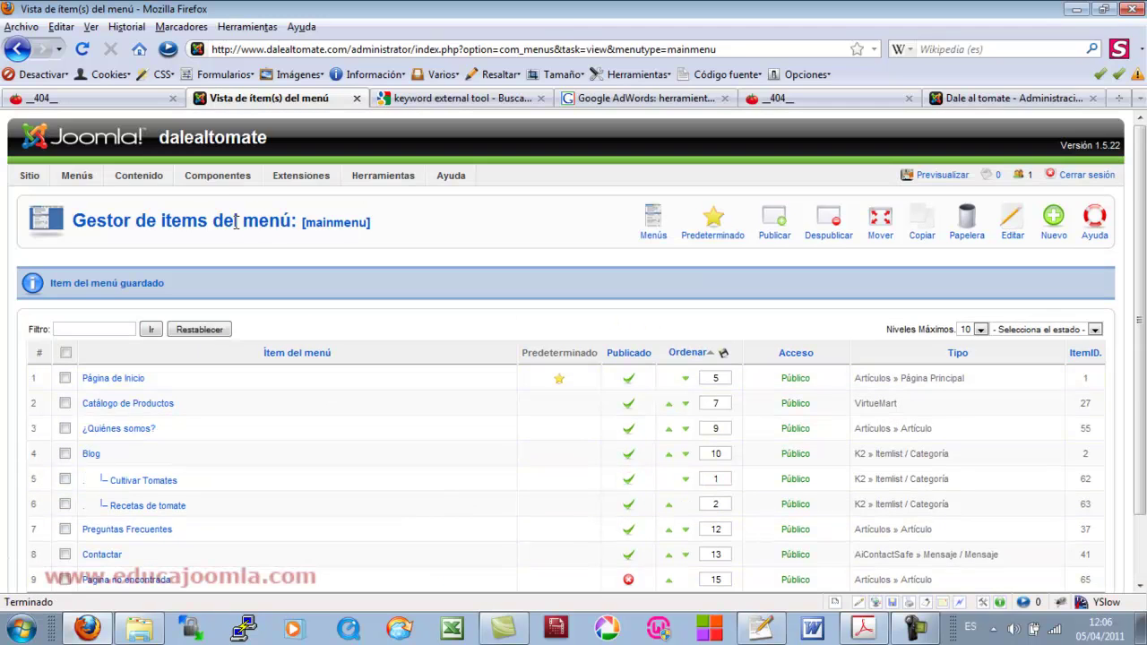
Open the error page configuration of the sh404SEF component
mouse_move(218, 175)
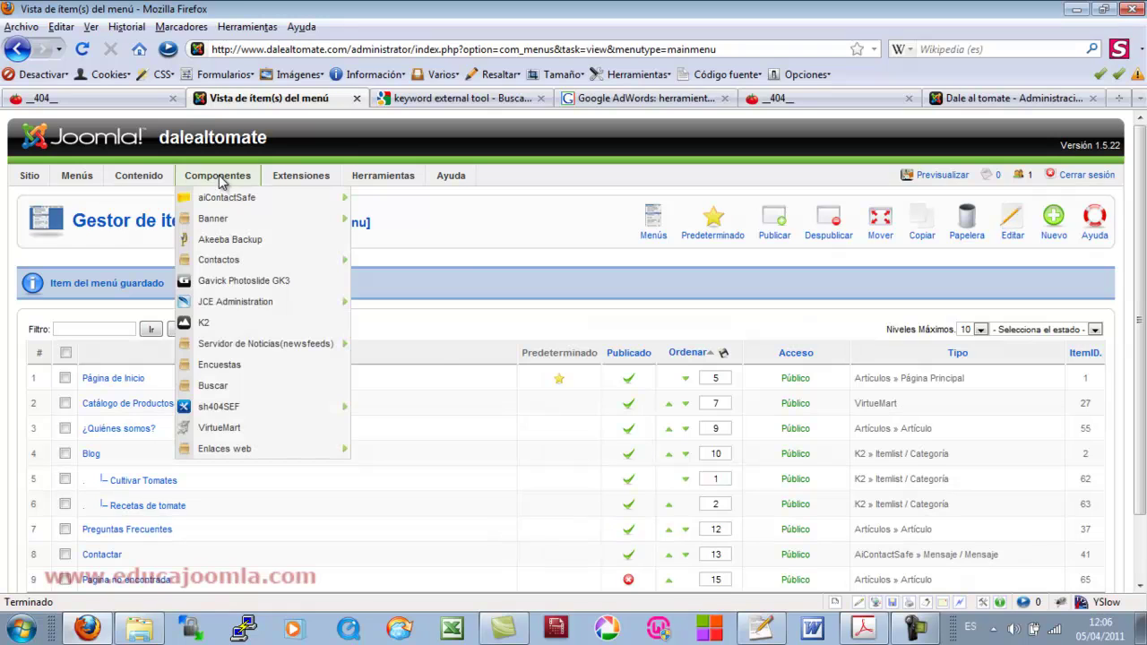
click(229, 407)
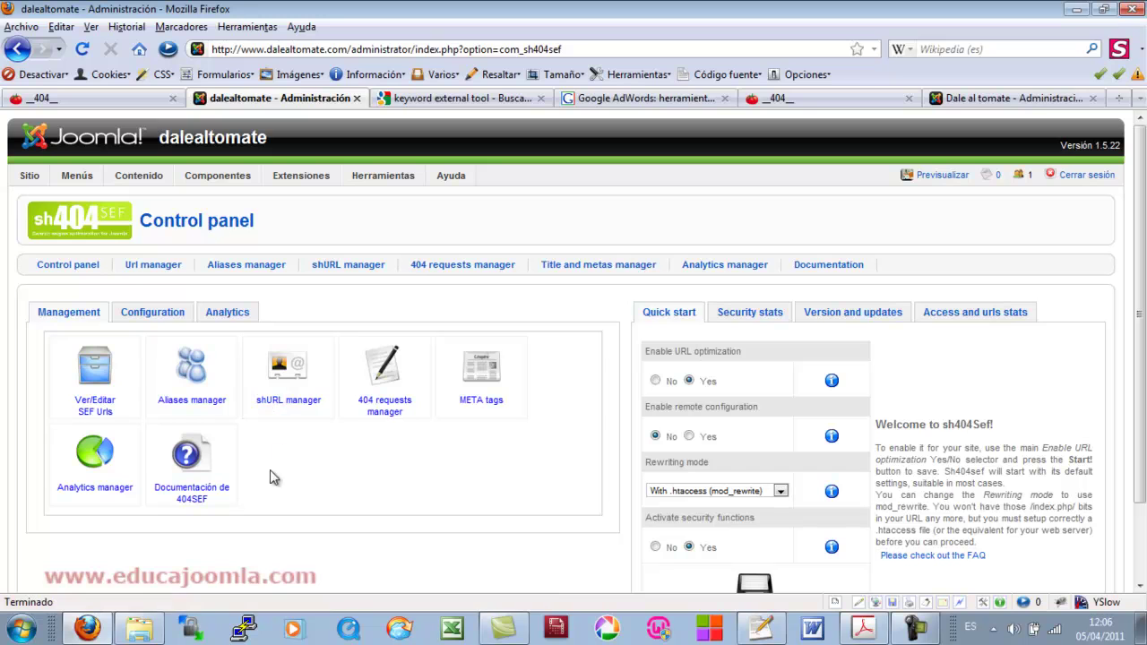
click(146, 315)
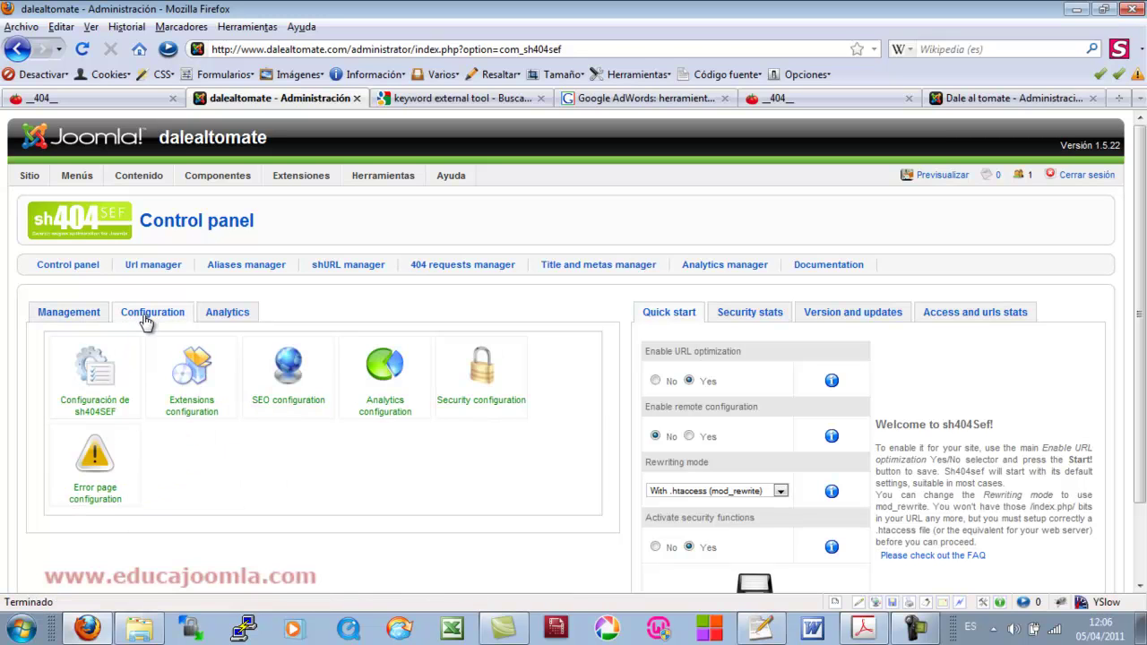
click(96, 457)
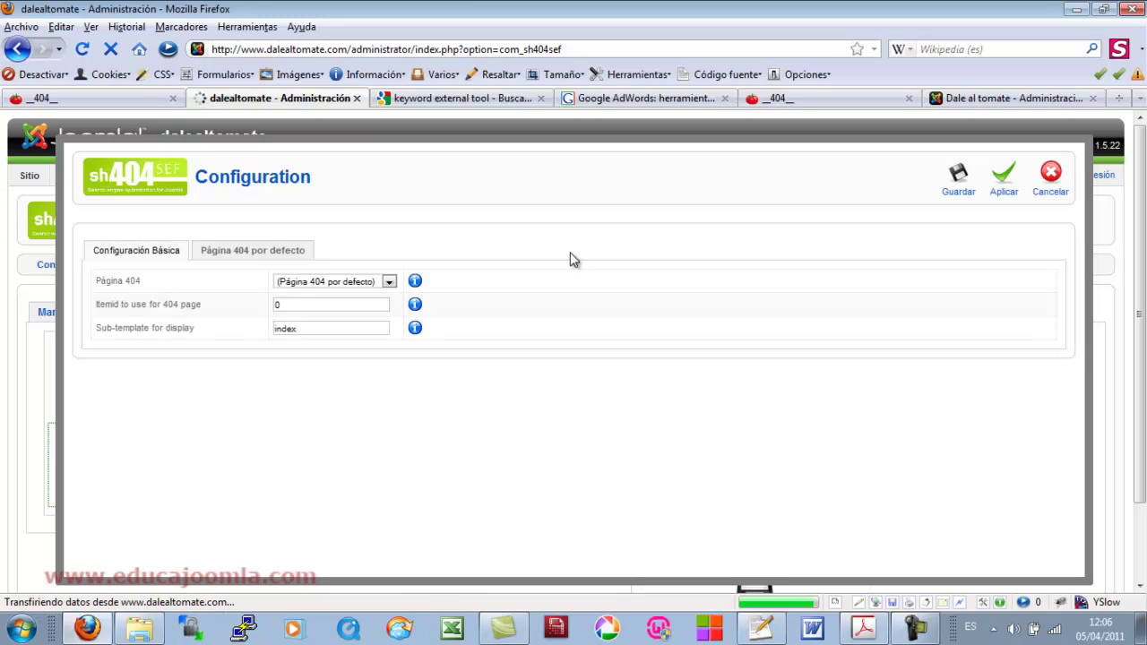
click(1050, 174)
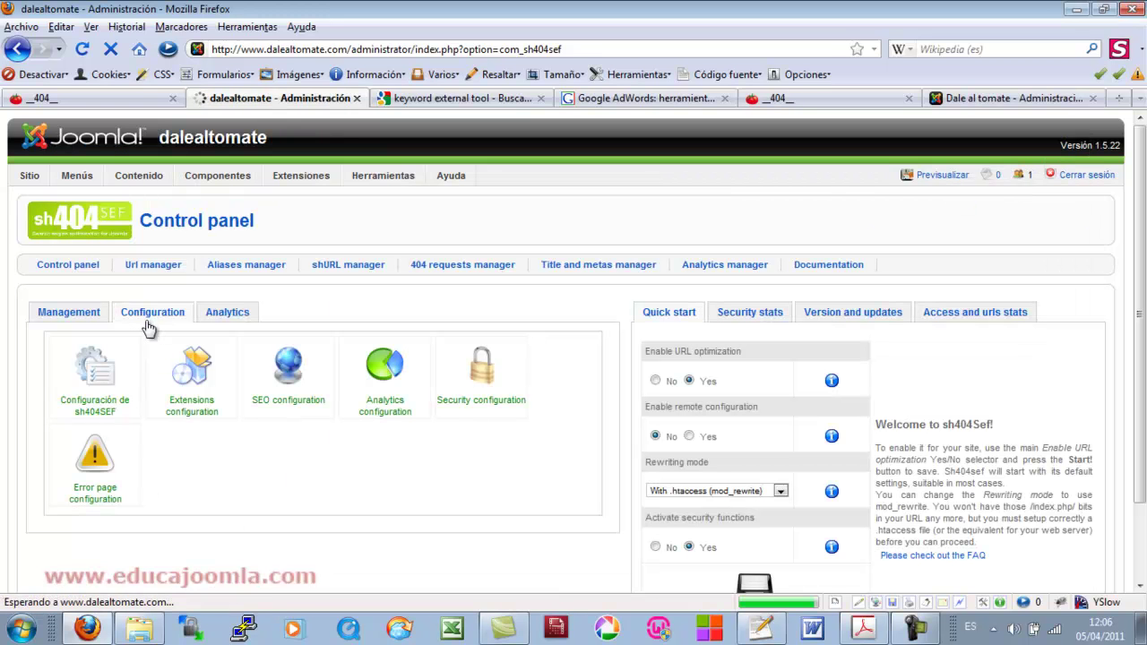
click(97, 464)
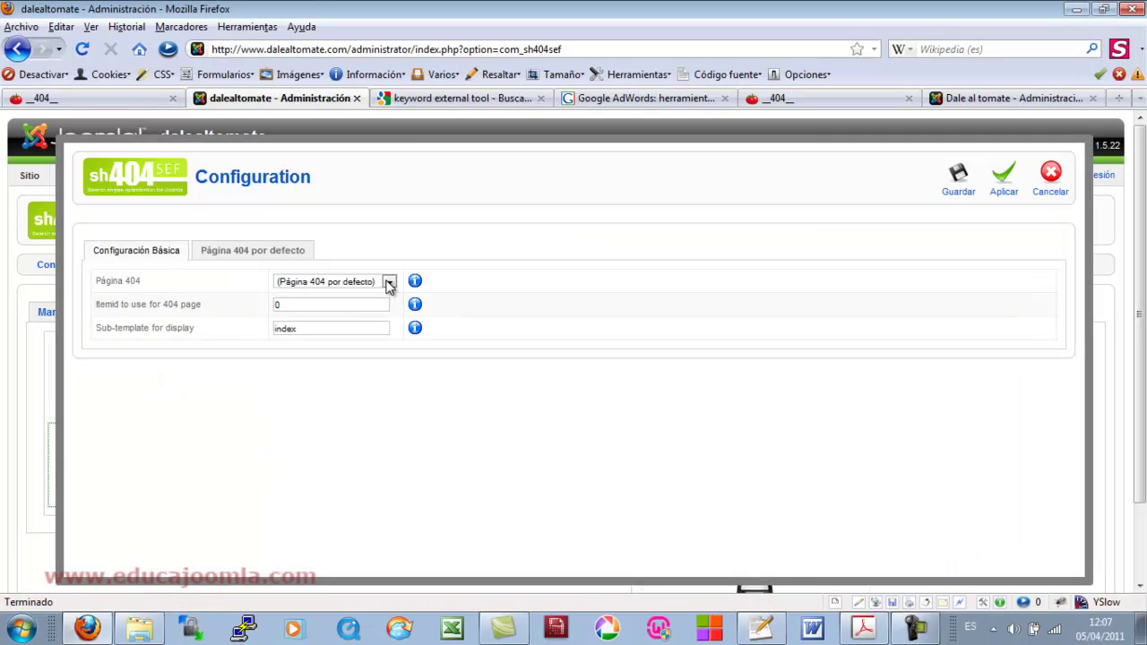
Review the default 404 page text and the tags that can be used in it
click(274, 258)
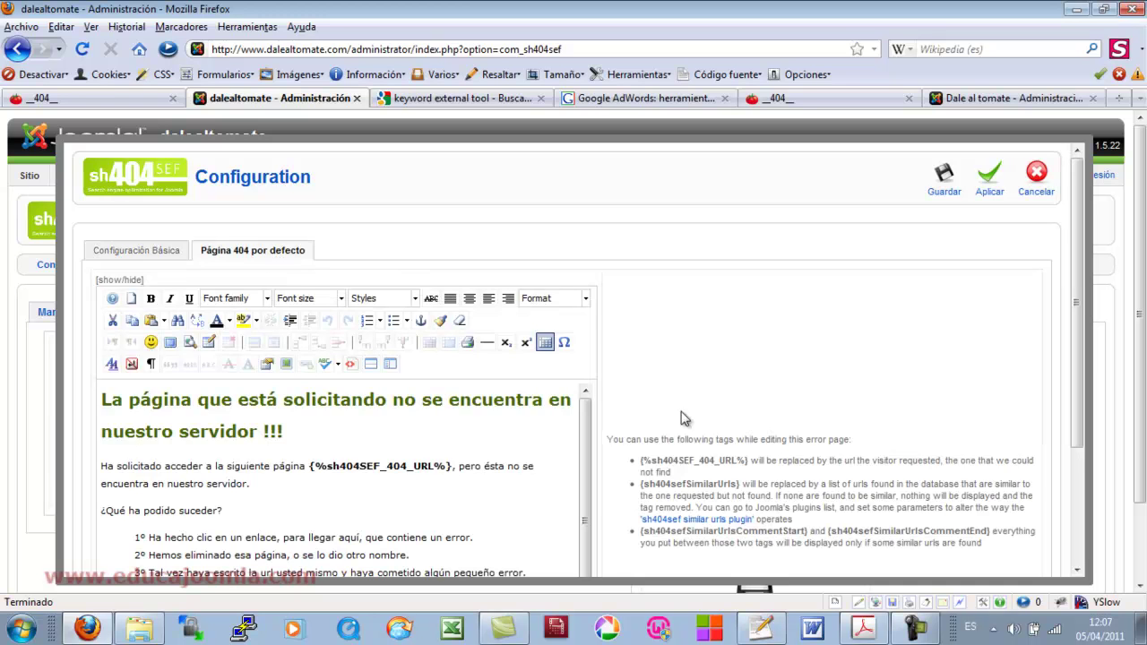
scroll(721, 354, down, 3)
scroll(638, 444, up, 3)
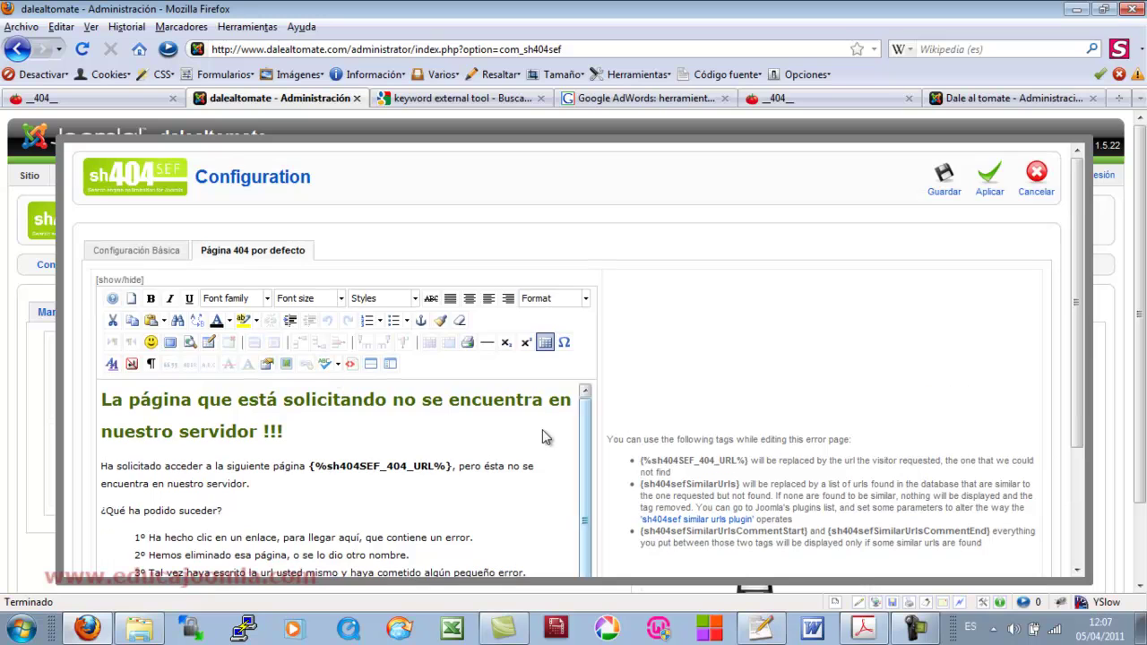
scroll(718, 378, down, 2)
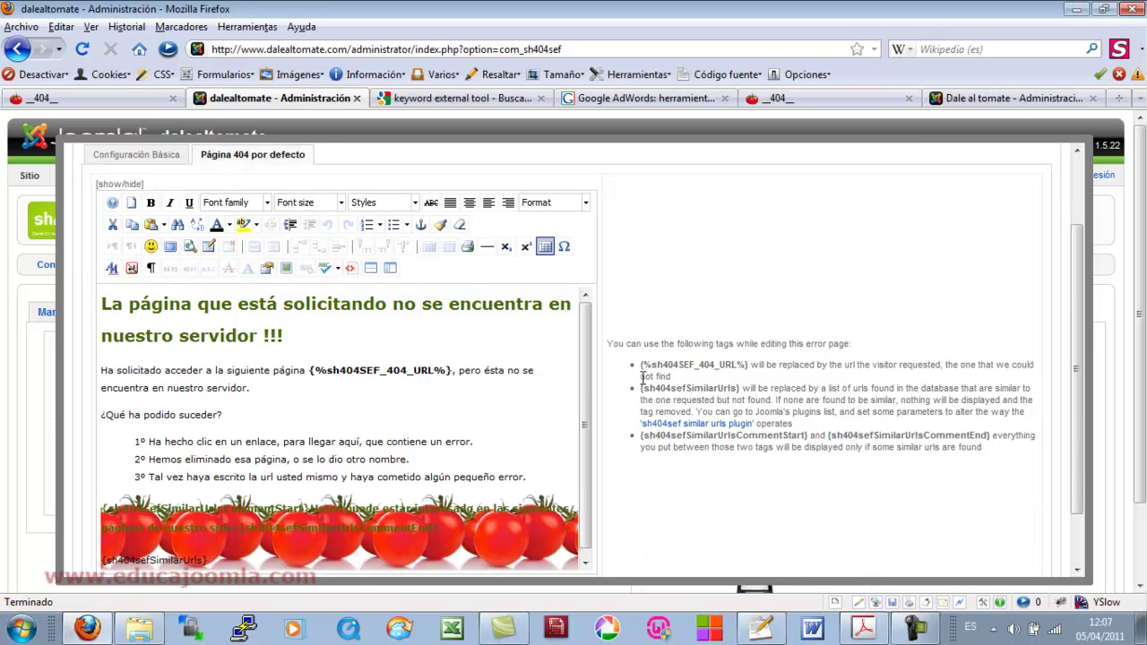
scroll(618, 332, up, 2)
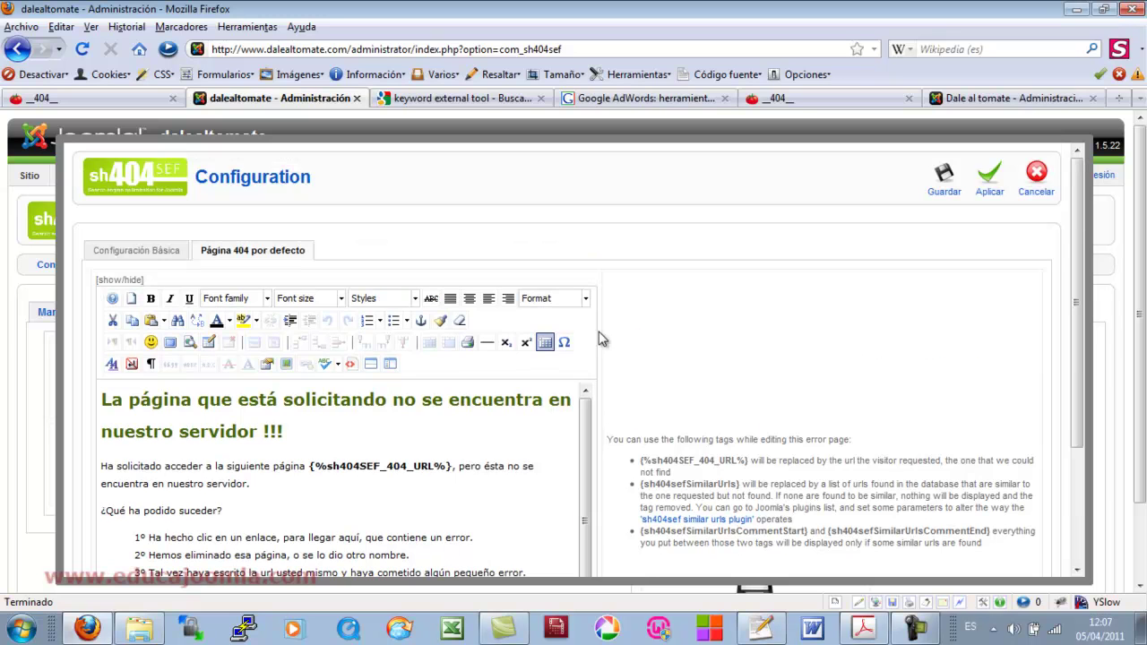
Set the Itemid to use for the 404 page to 65 in the basic configuration and apply the change
click(141, 252)
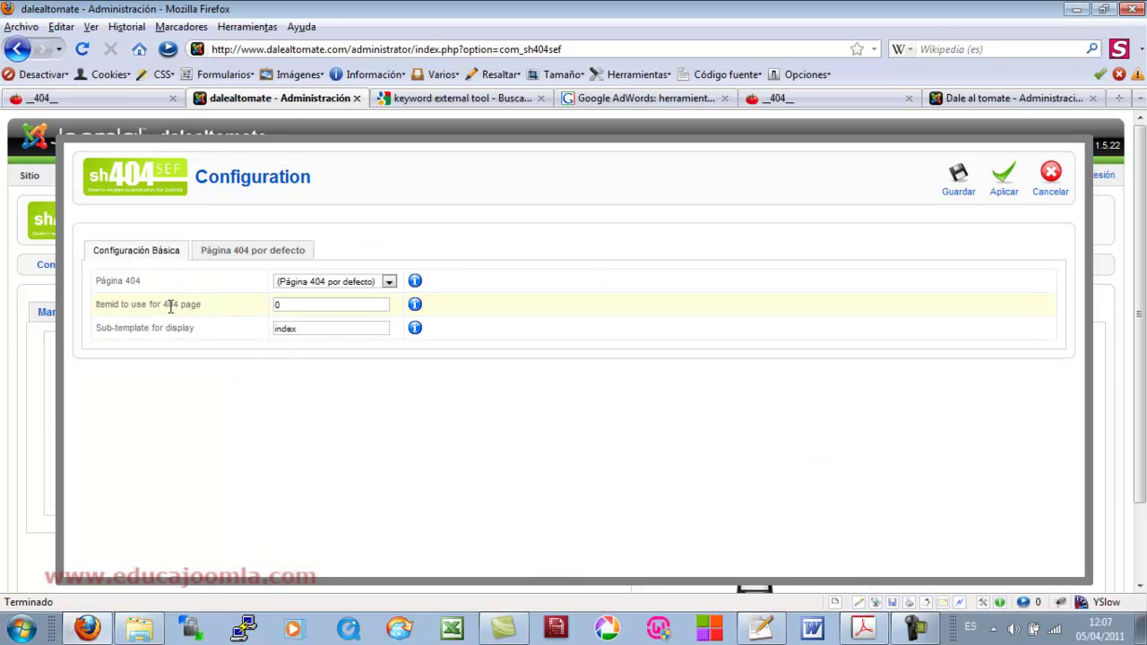
drag(289, 305, 261, 304)
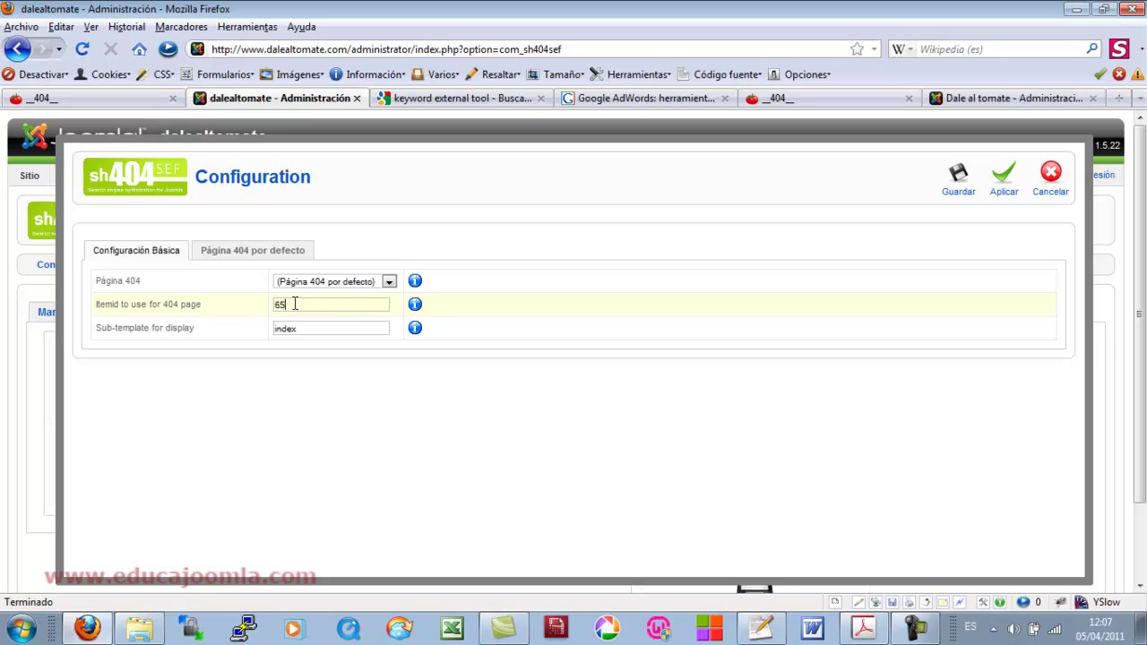
text(65)
click(1003, 183)
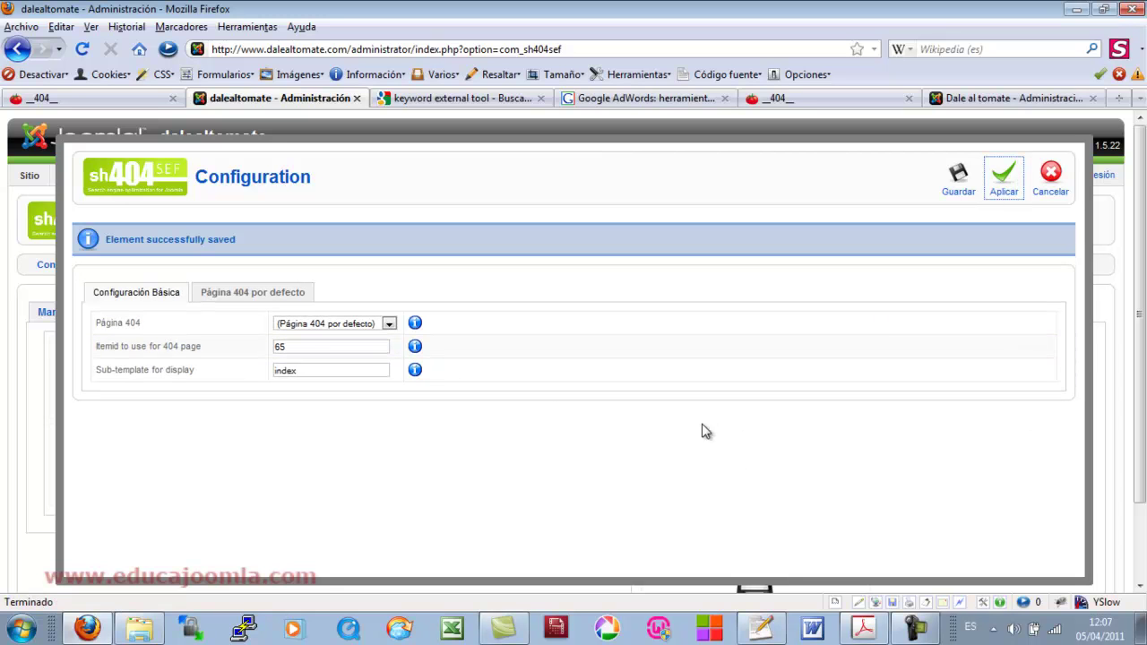
click(121, 98)
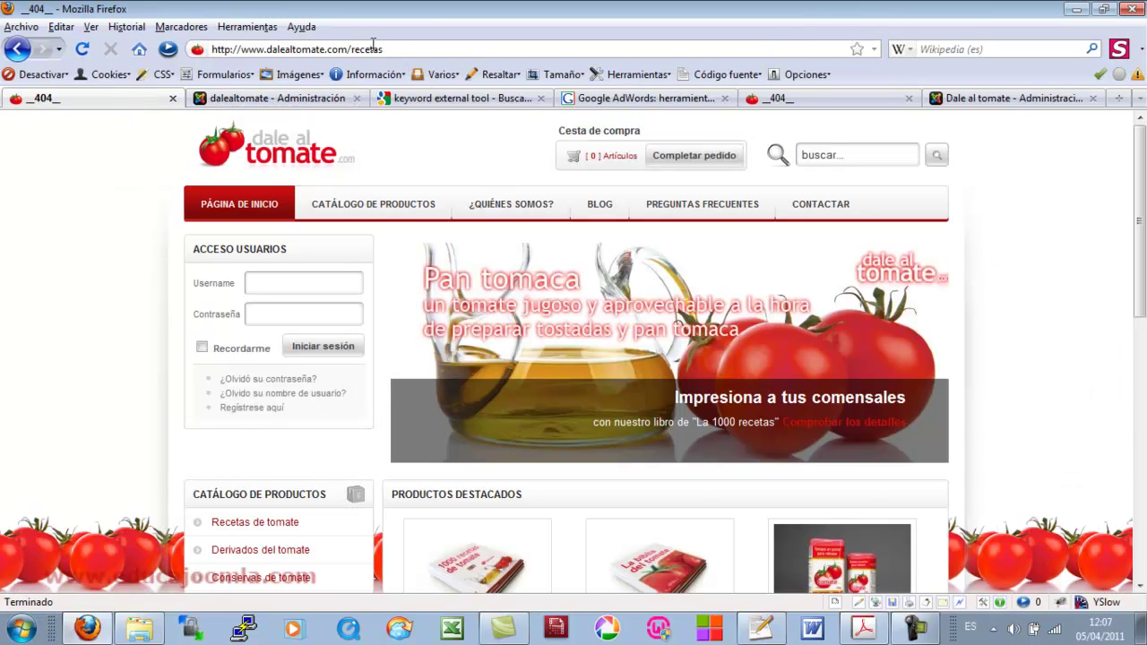
double_click(363, 50)
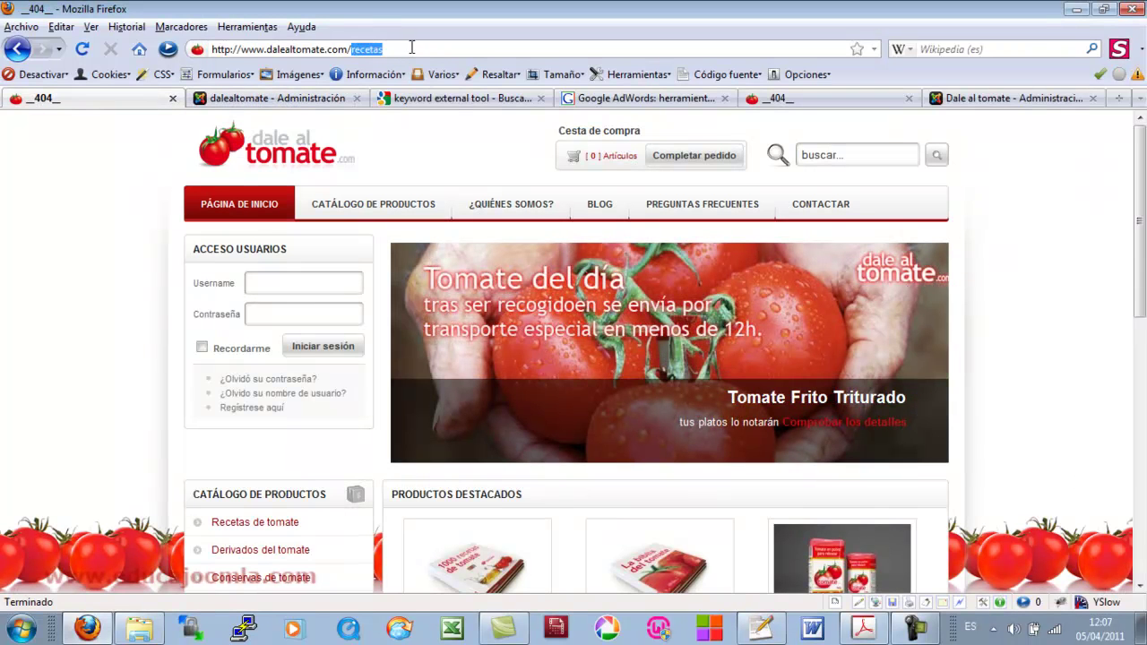
text(asdfasdfsa)
key(Return)
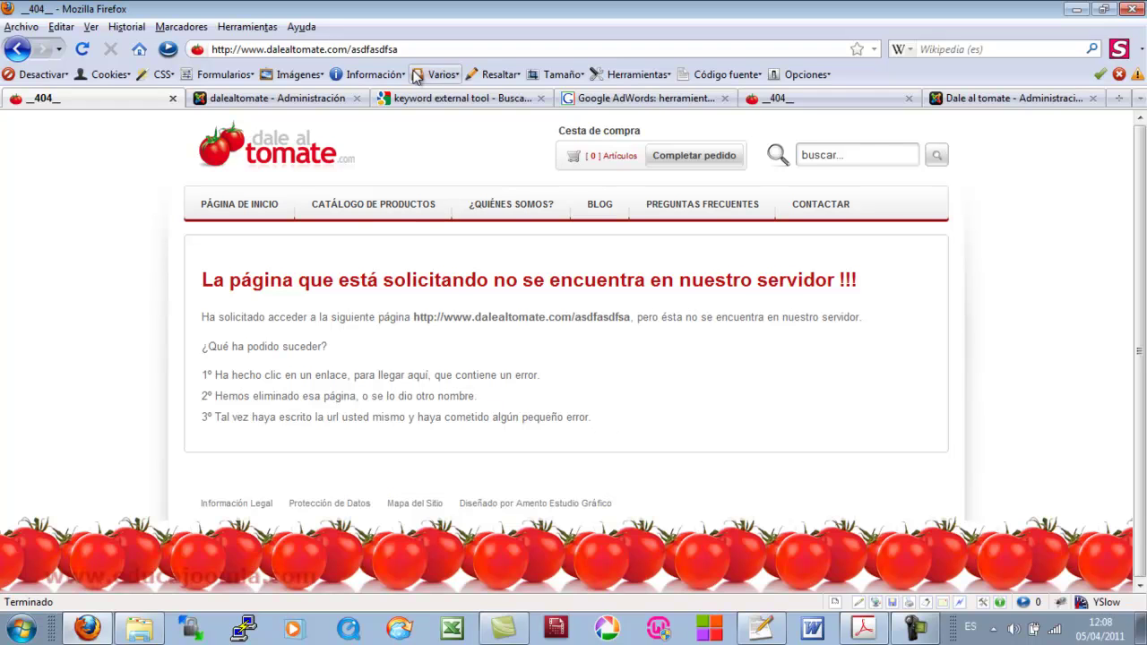
drag(351, 49, 422, 50)
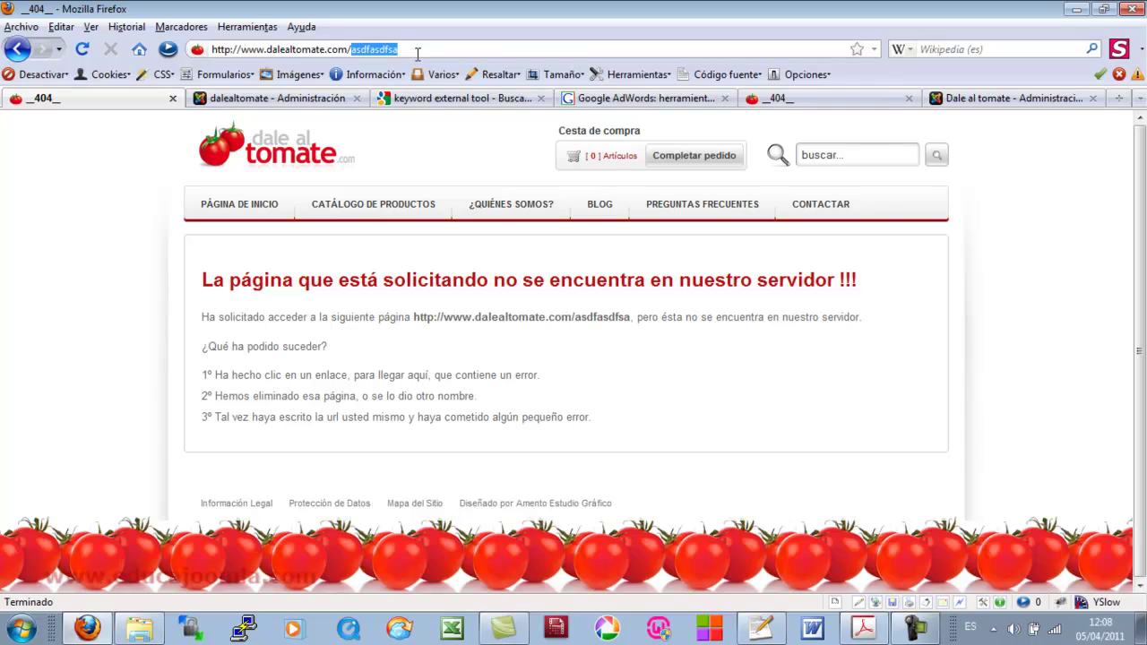
text(cultiv)
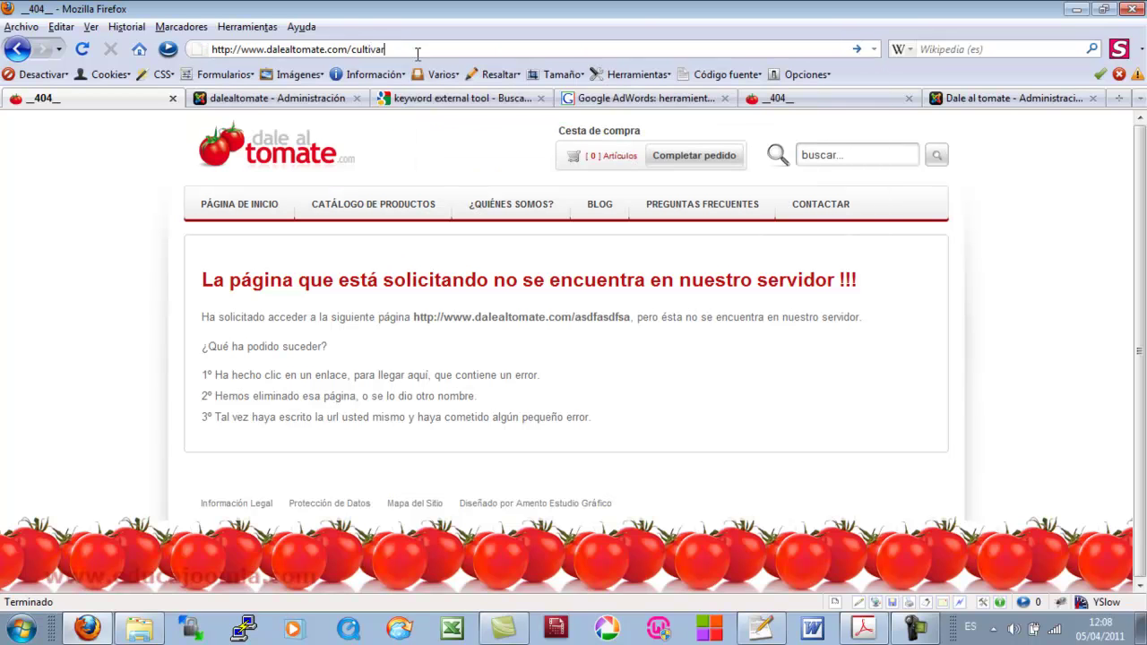
text(ar)
key(Return)
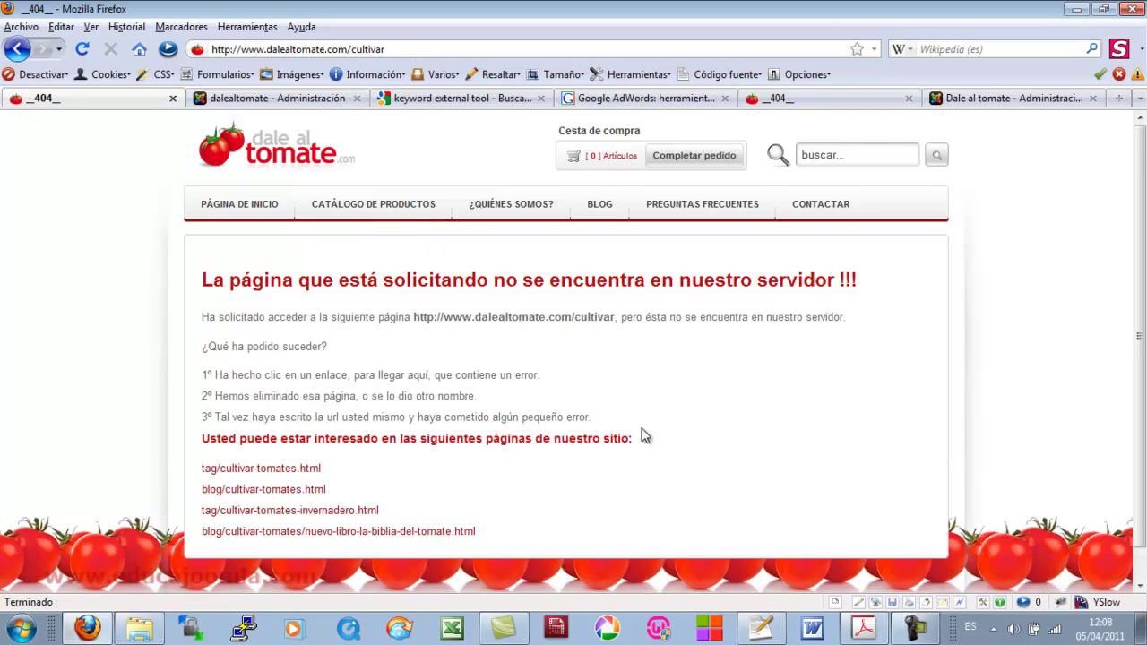
scroll(584, 344, down, 1)
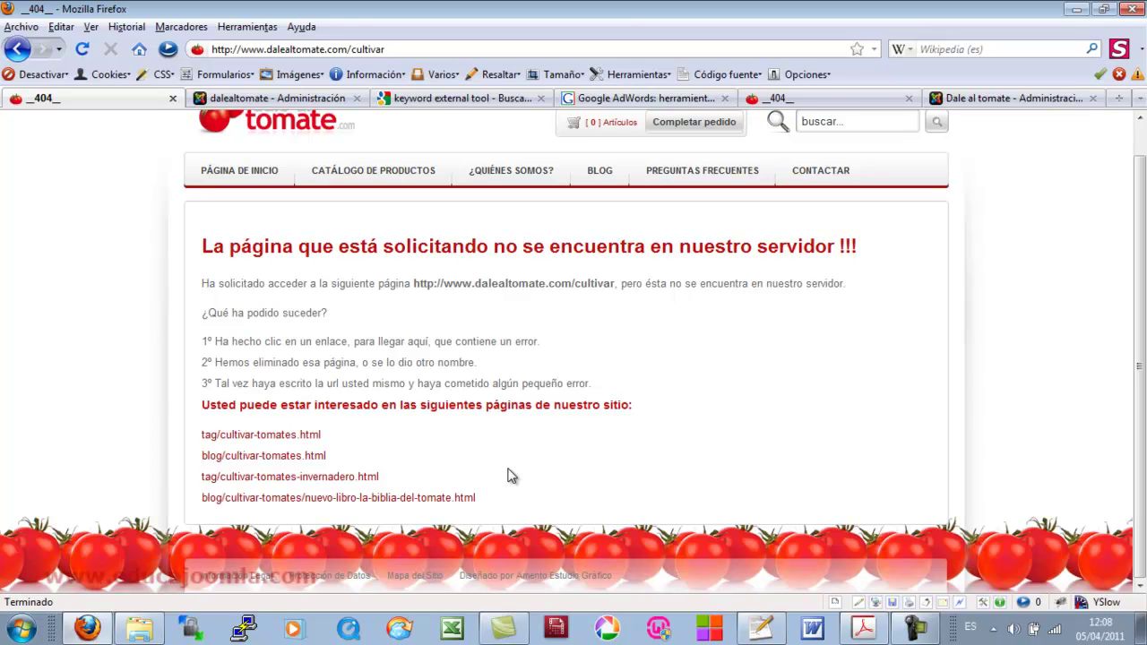
scroll(522, 479, up, 1)
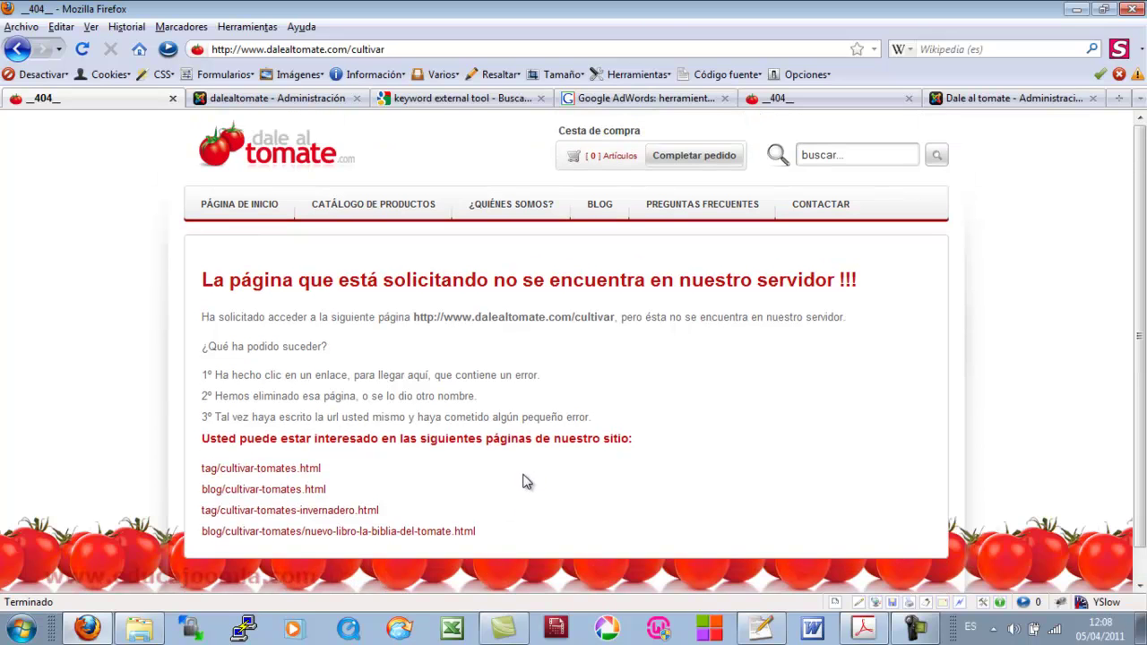